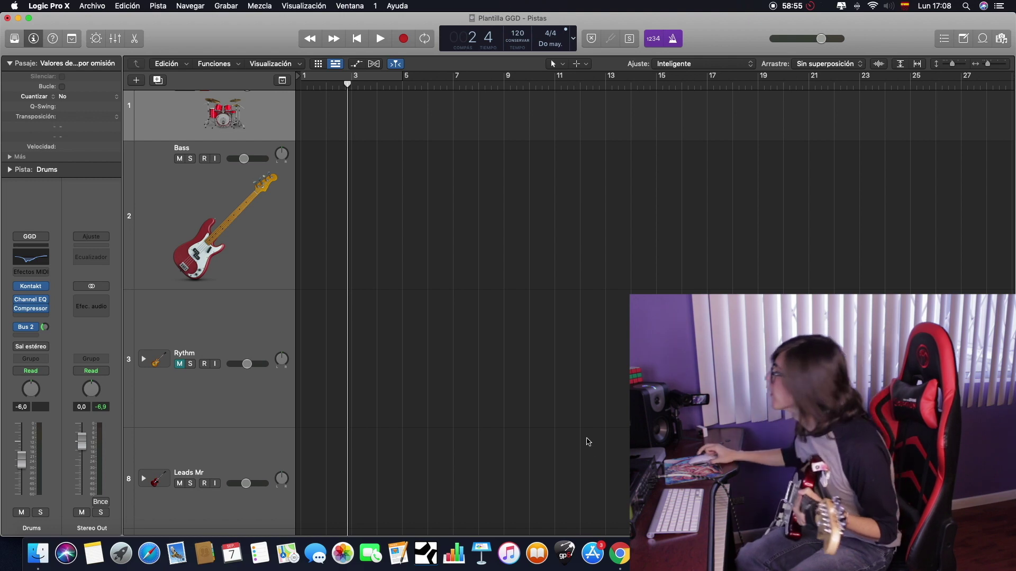
Switch to Chrome and open the all8.com Tap for Beats Per Minute page, looking it up with bpm
click(619, 553)
click(180, 25)
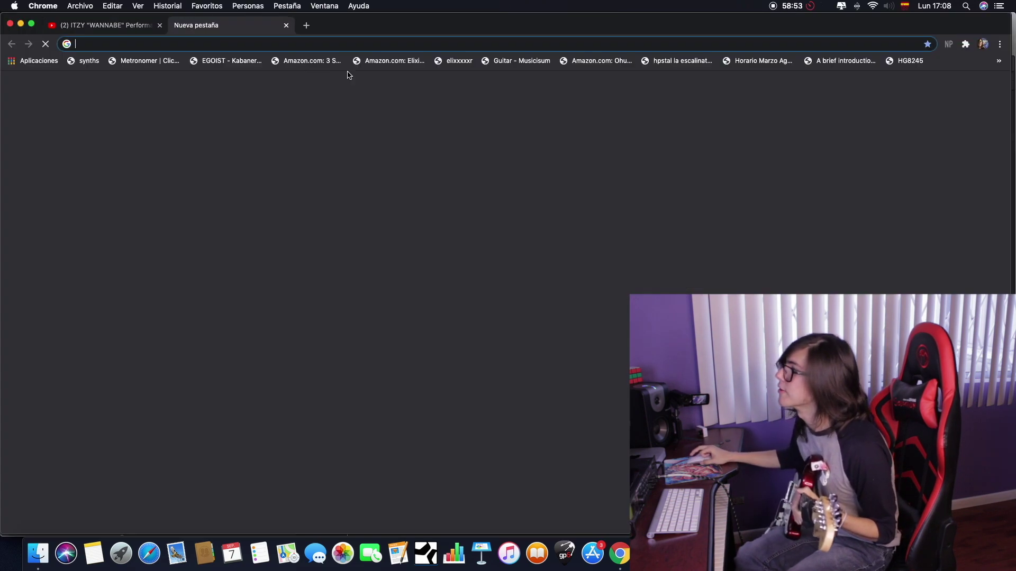
text(bpm)
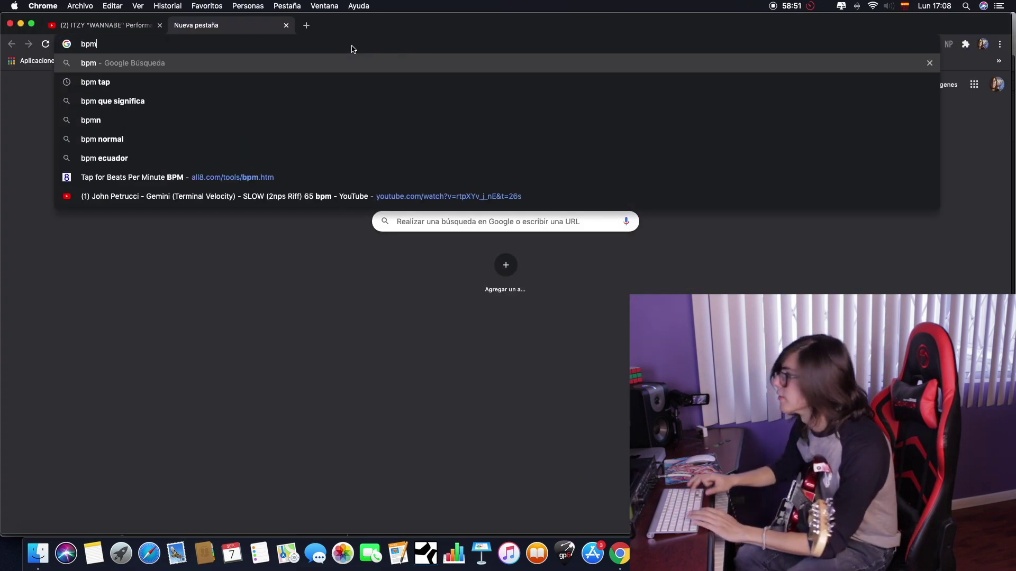
key(Down)
key(Down)
key(Down)
key(Down)
key(Down)
key(Down)
key(Return)
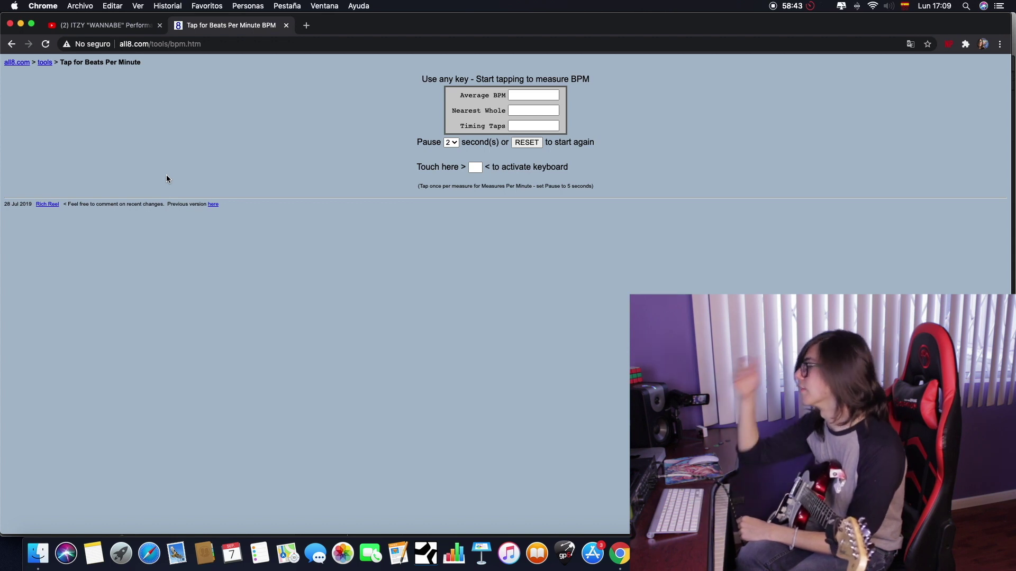
Tap the beat of the riff on the page to measure its tempo in BPM
key(space)
key(space)
key(space)
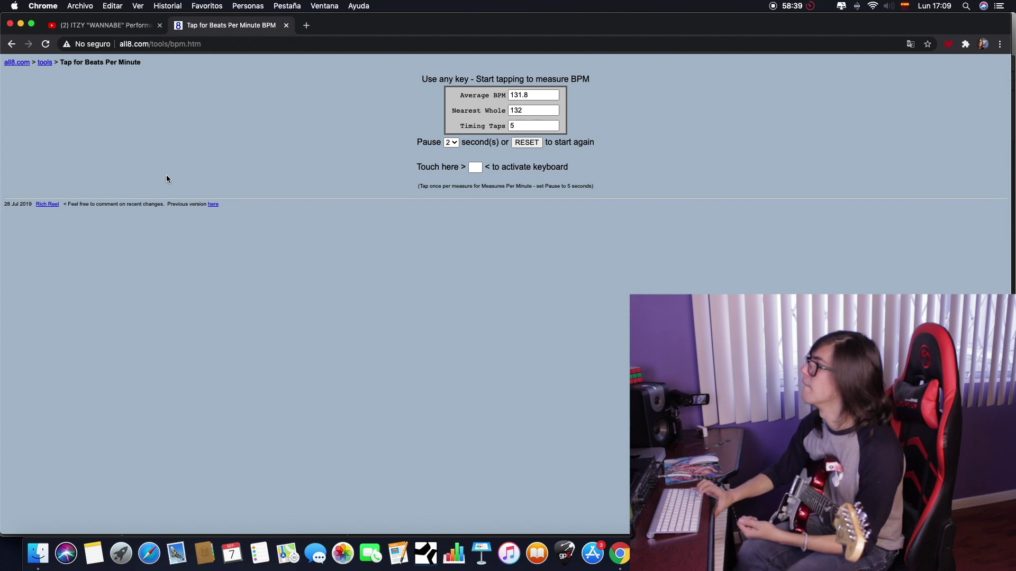
key(space)
key(space)
key(space)
key(space)
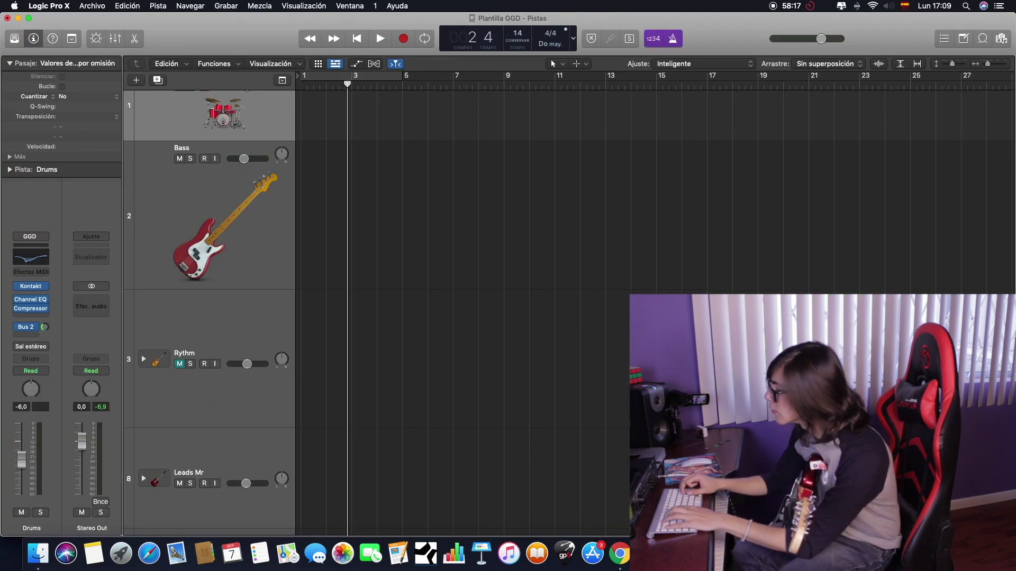
Check the metronome click against the riff and set the project tempo to 147 BPM
key(space)
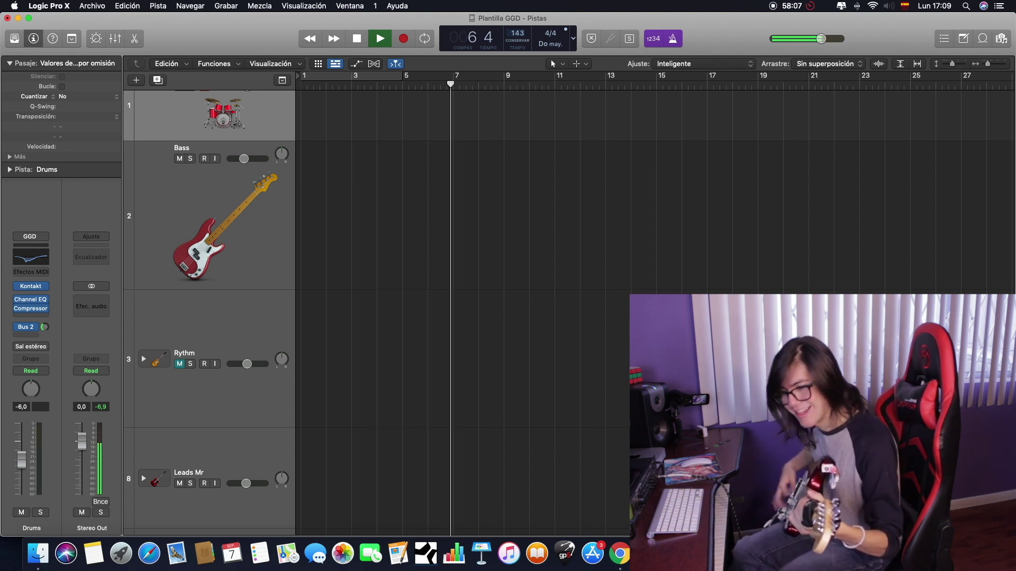
key(space)
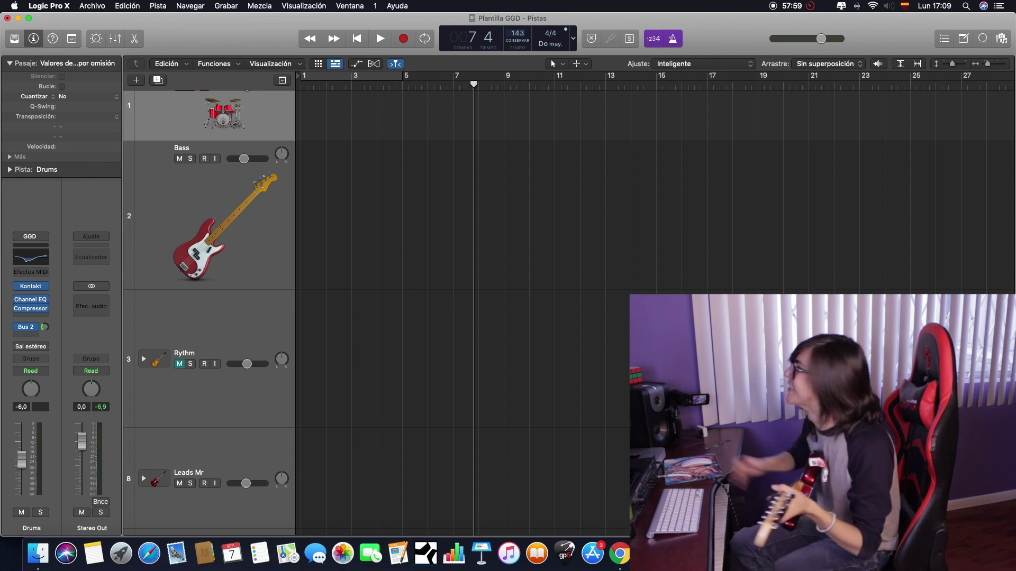
double_click(525, 34)
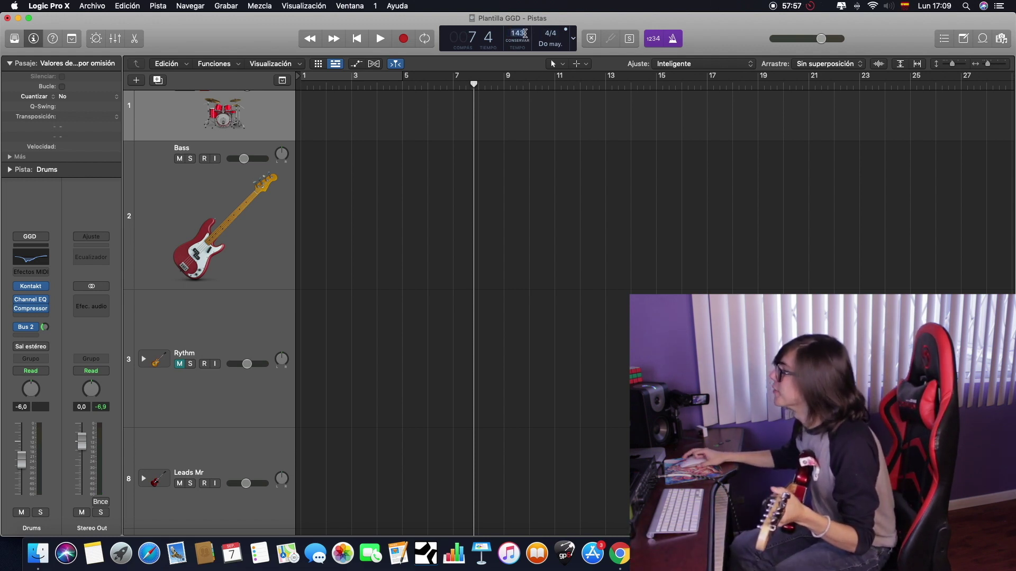
text(14)
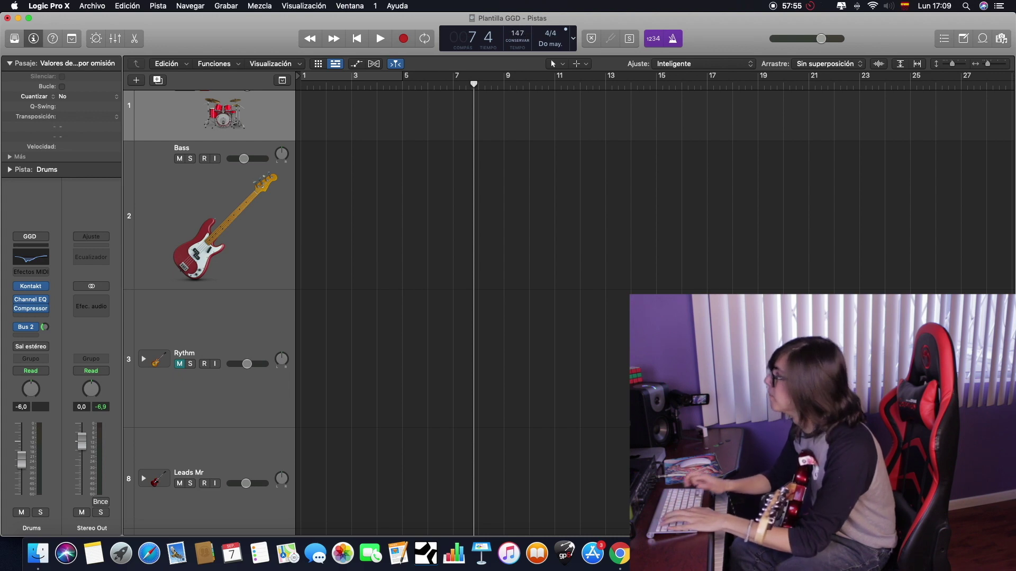
key(space)
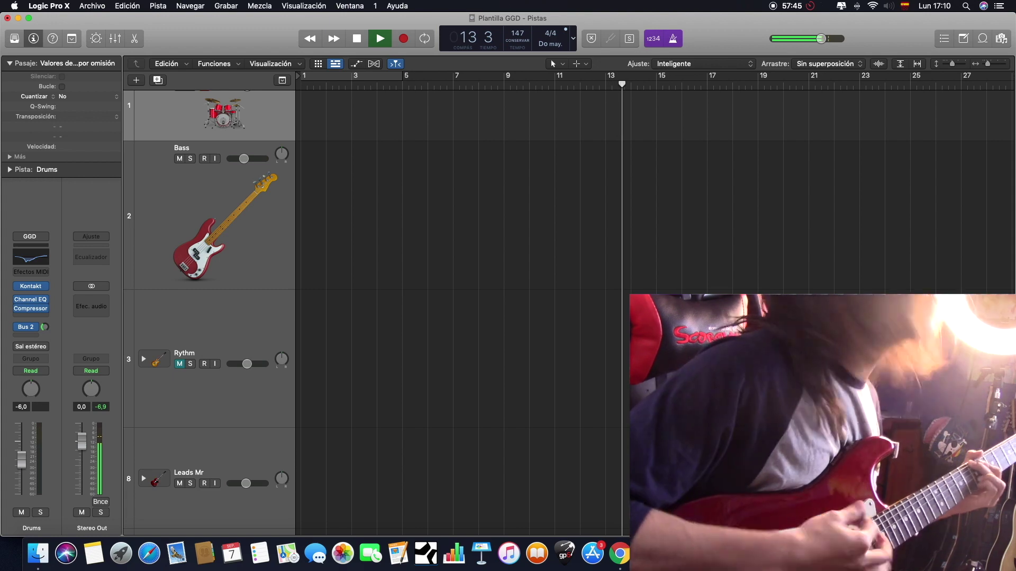
key(space)
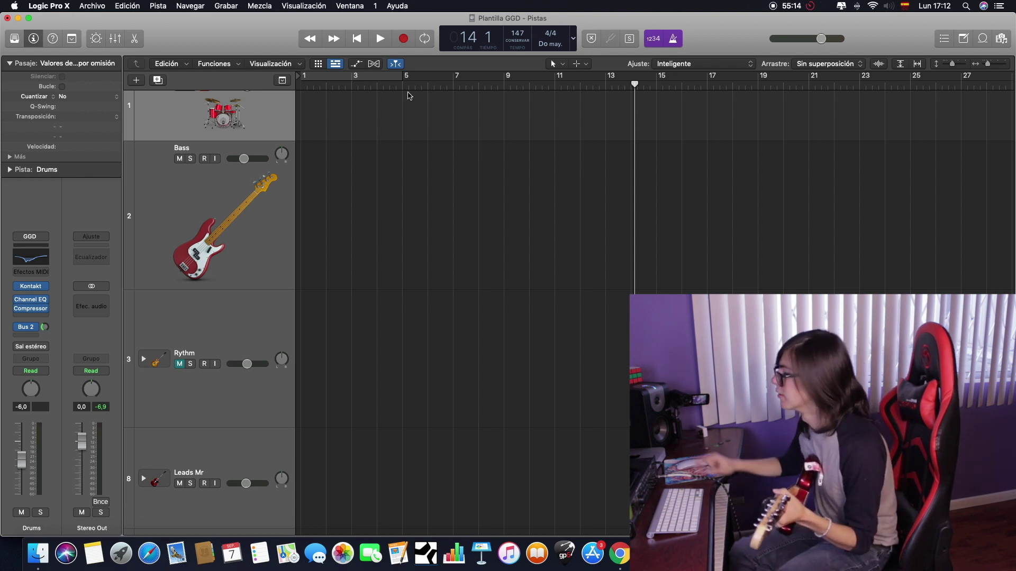
Enable cycle mode and set the cycle range from bar 3 to bar 20
click(424, 38)
drag(376, 77, 783, 97)
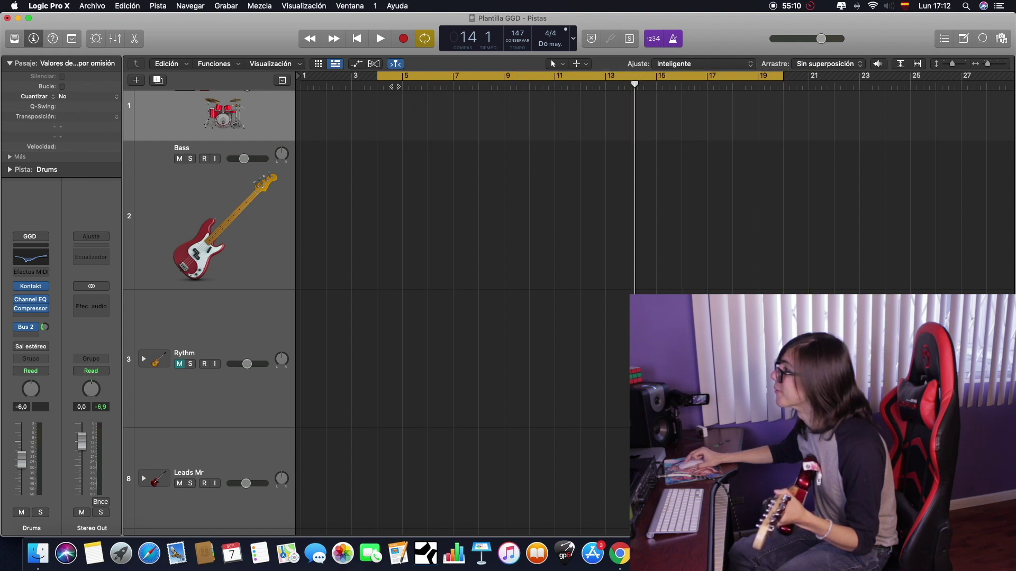
drag(378, 78, 353, 79)
key(space)
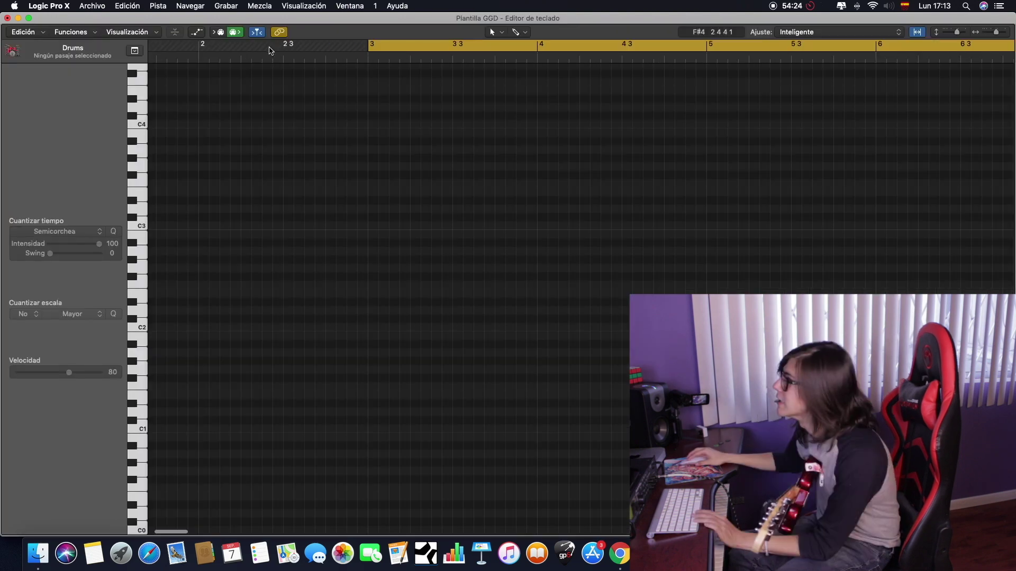
Move the drum note on beat 4 of bar 3 down to A#0 and set its velocity to 99
key(space)
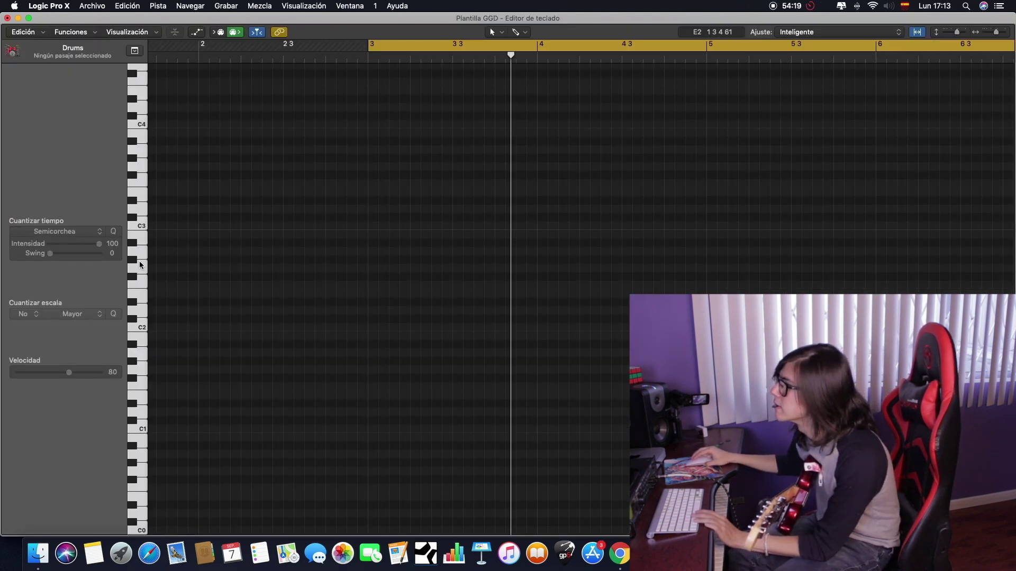
scroll(141, 422, down, 3)
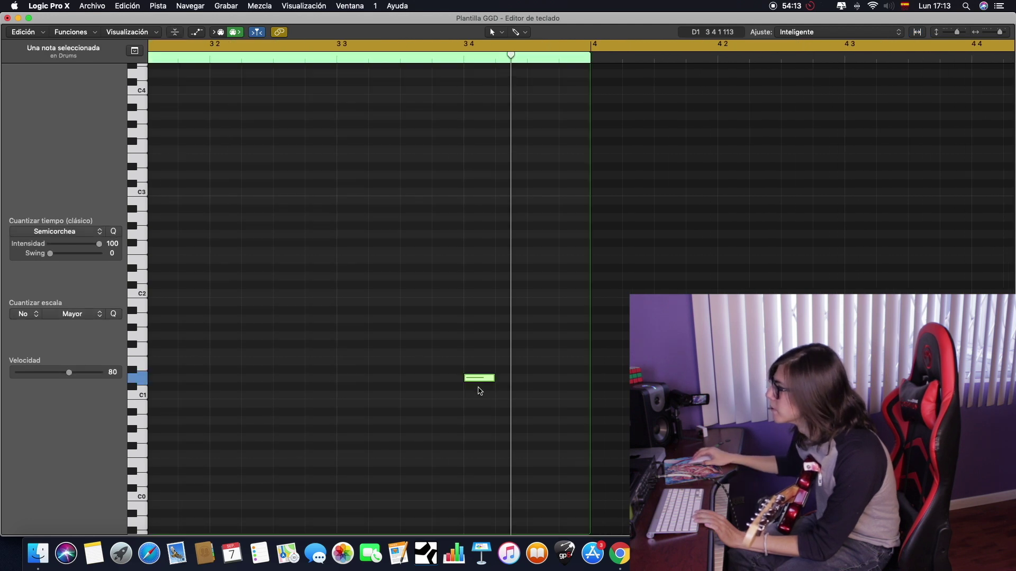
drag(478, 377, 482, 409)
drag(69, 372, 82, 376)
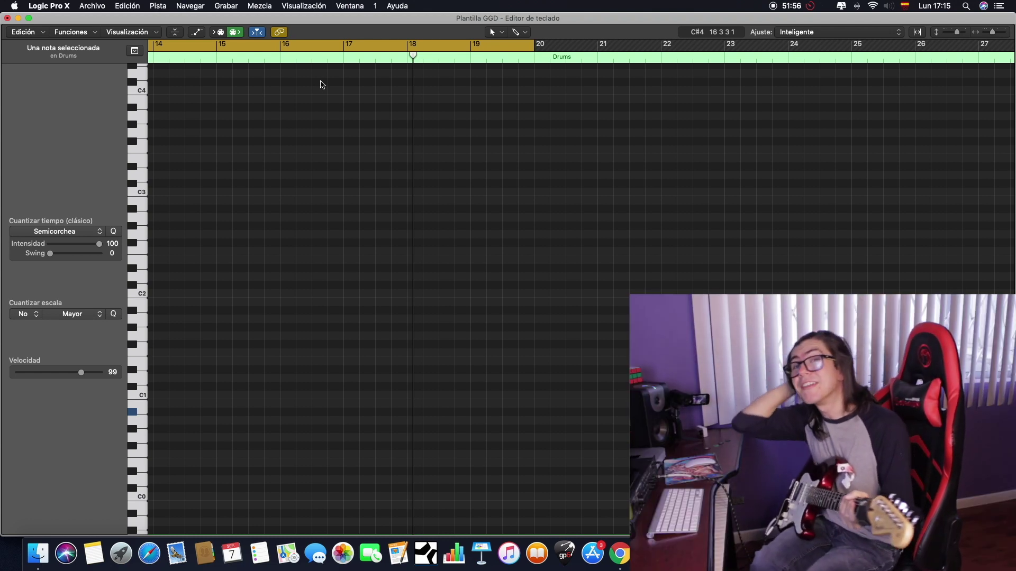
Move the drum note at the start of bar 4 down to C0
scroll(320, 84, left, 15)
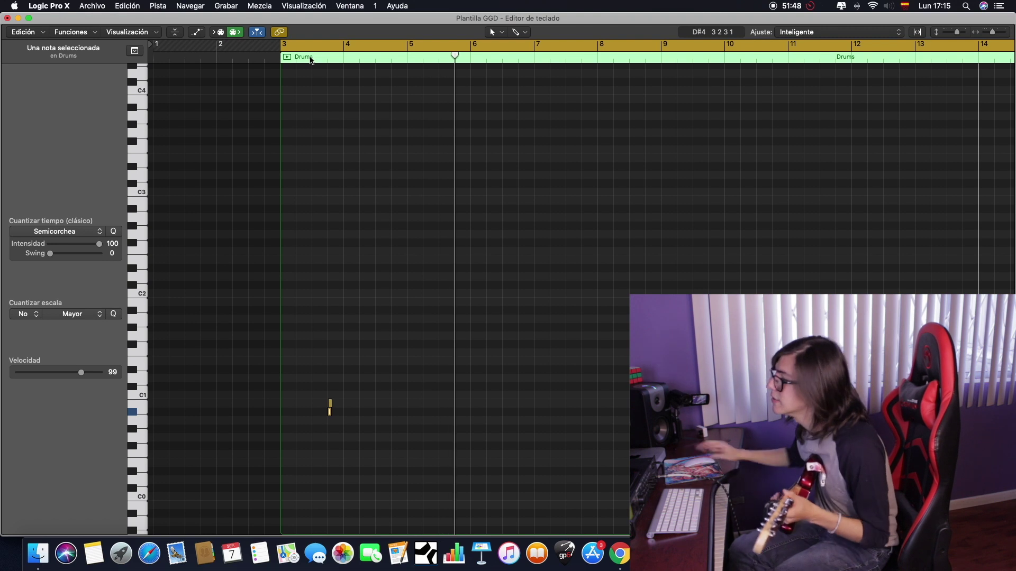
key(super+Right)
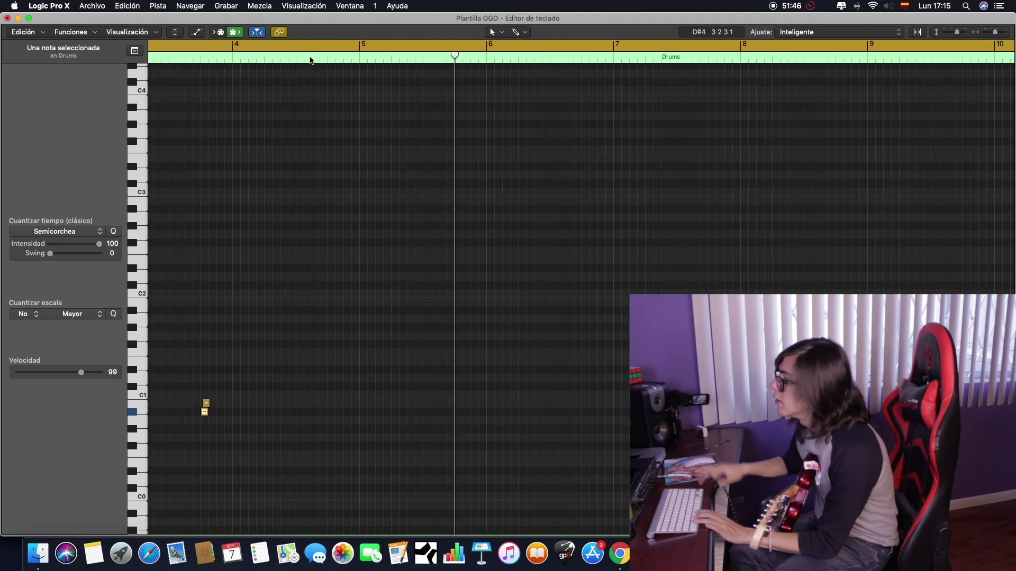
scroll(421, 377, left, 10)
scroll(542, 363, right, 3)
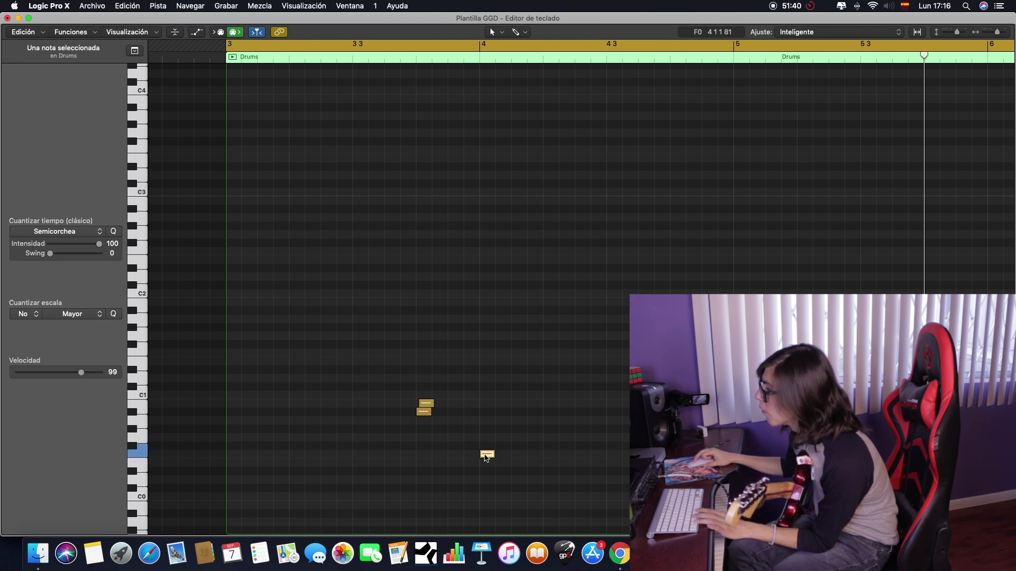
drag(487, 455, 487, 497)
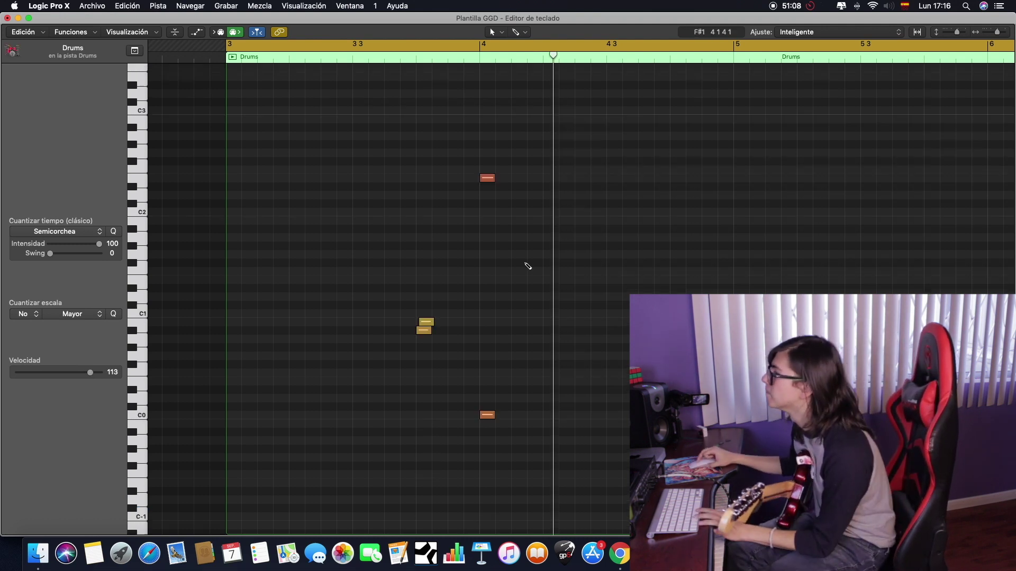
Paste the A#1 and C2 note pair three times, filling the rest of bar 4 up to the start of bar 5
click(575, 59)
key(super+v)
click(638, 60)
key(super+v)
click(702, 61)
key(super+v)
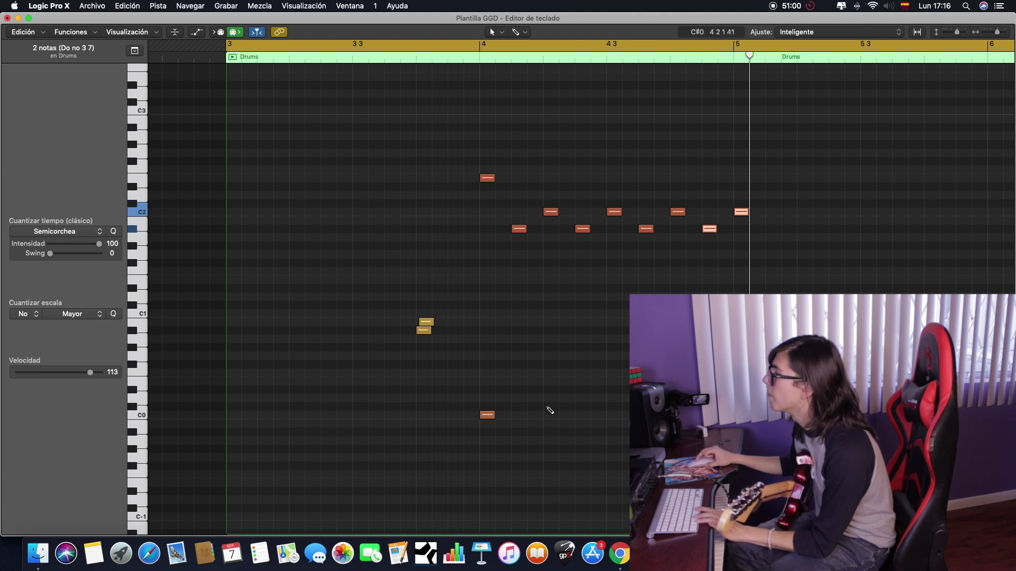
Add a D0 note on beat 2 of bar 4, lower the beat 3 C2 note to F#1, and follow it with another F#1
super+click(548, 398)
drag(646, 58, 637, 58)
click(630, 174)
drag(615, 212, 615, 264)
shift+click(615, 248)
click(568, 58)
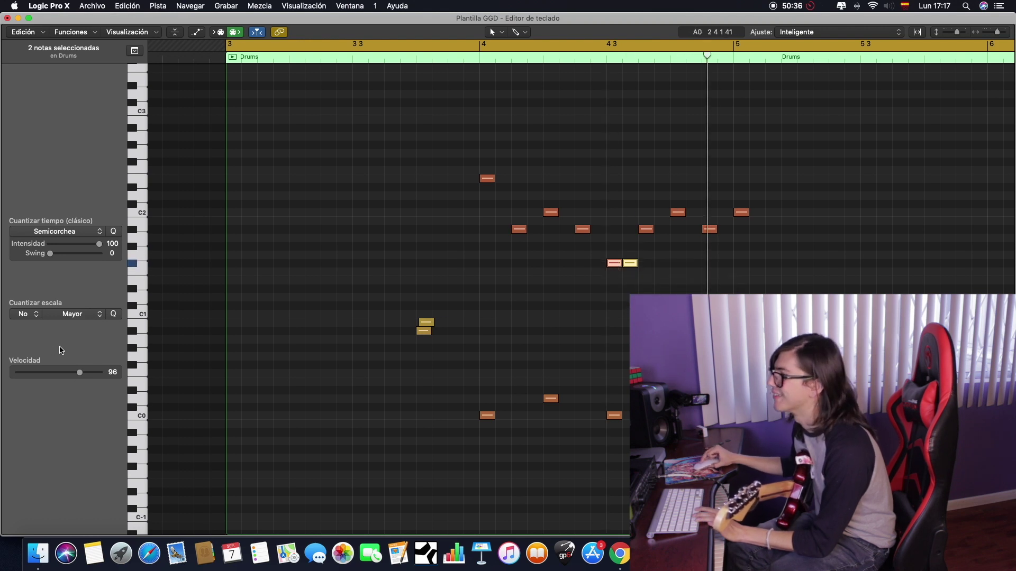
Copy the bar 4 drum pattern and paste it into bars 5, 6 and 7
drag(479, 55, 744, 55)
drag(481, 201, 716, 479)
click(733, 58)
key(super+v)
scroll(670, 186, right, 5)
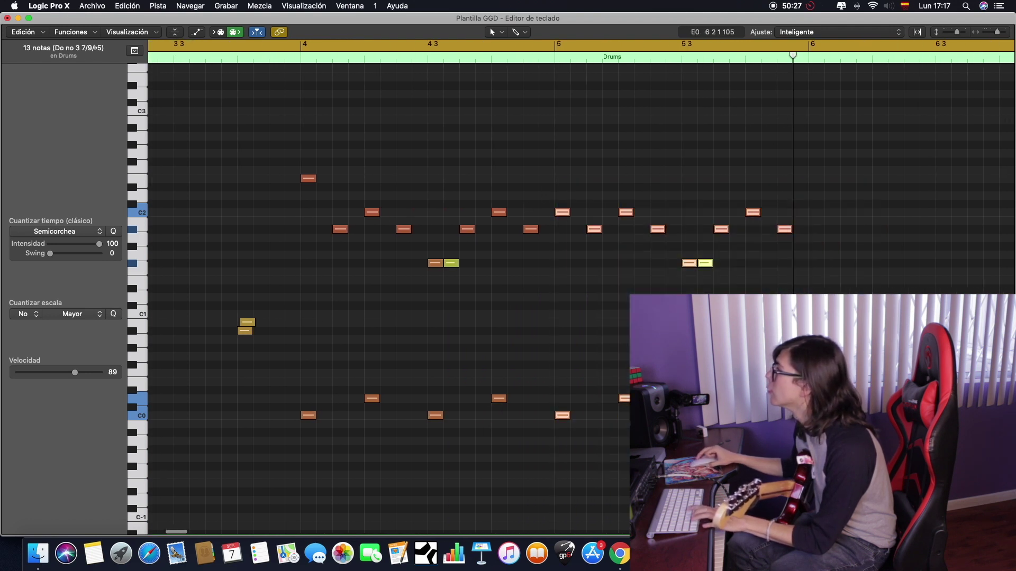
scroll(723, 154, right, 4)
key(super+v)
scroll(643, 71, right, 6)
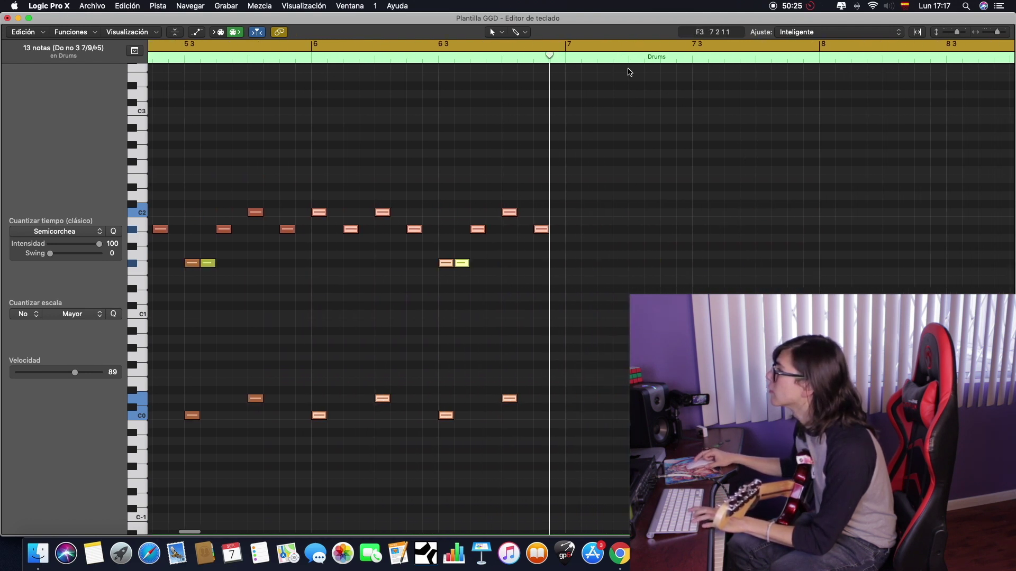
key(super+v)
key(space)
Copy all the drum notes from bars 4 to 7 and paste them at bar 8
drag(400, 149, 747, 478)
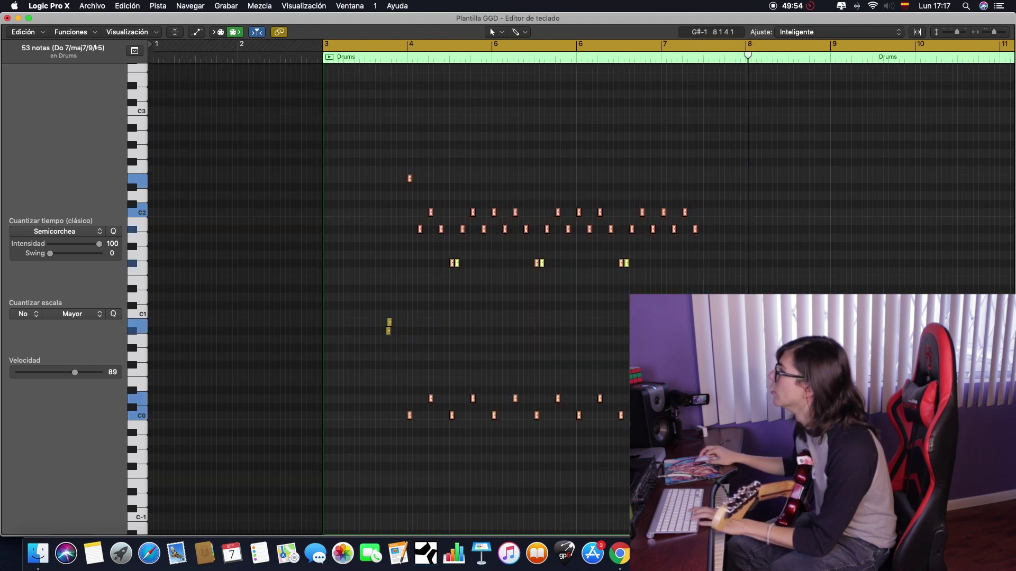
key(super+v)
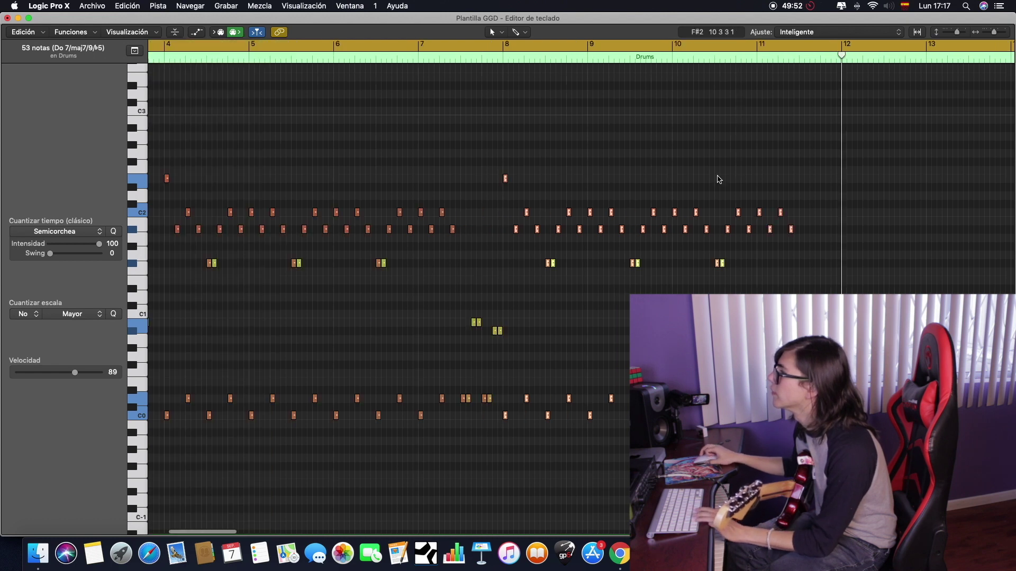
scroll(563, 139, left, 5)
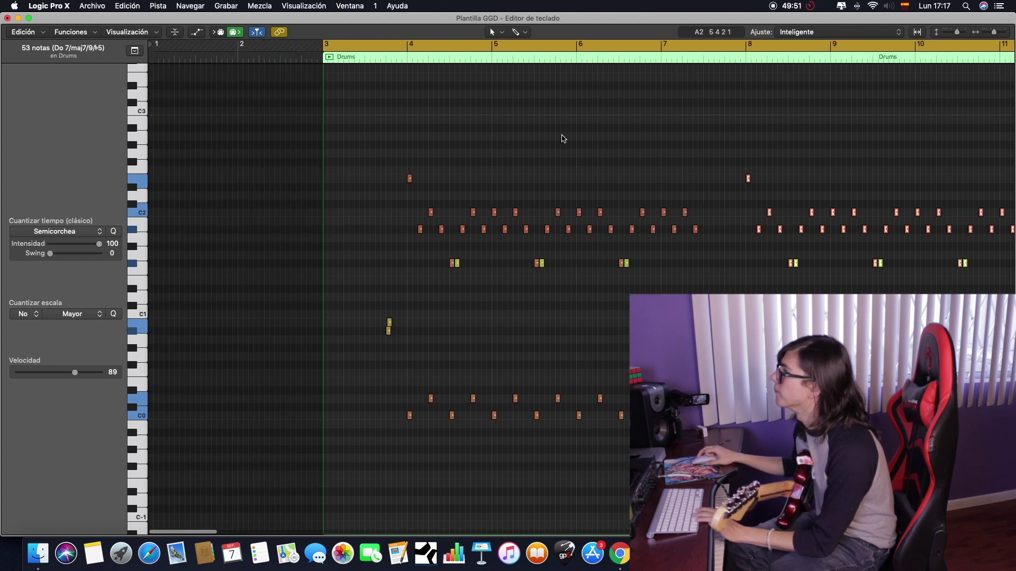
Close the piano roll and play the drum part back in the arrangement
click(7, 19)
key(space)
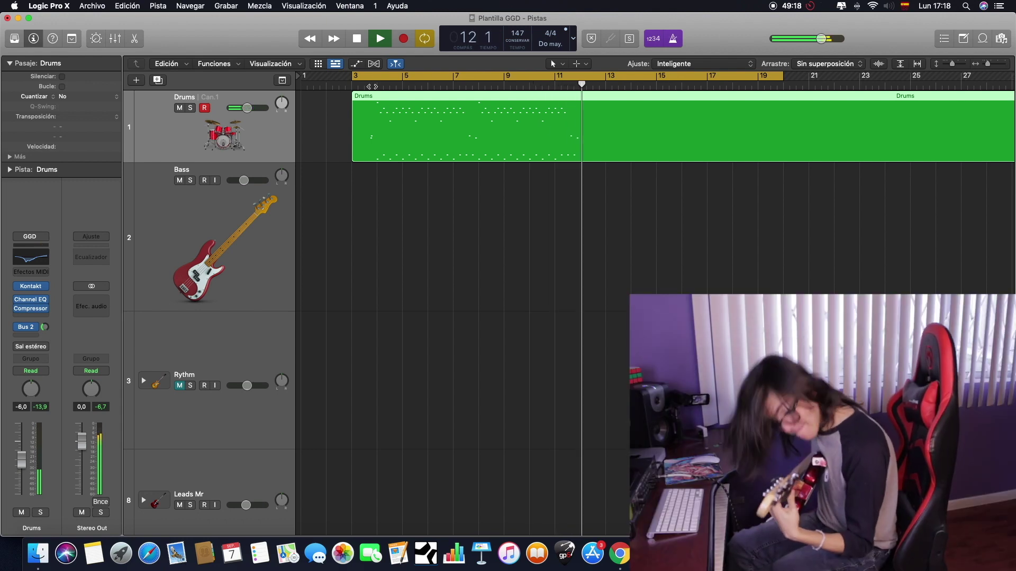
key(space)
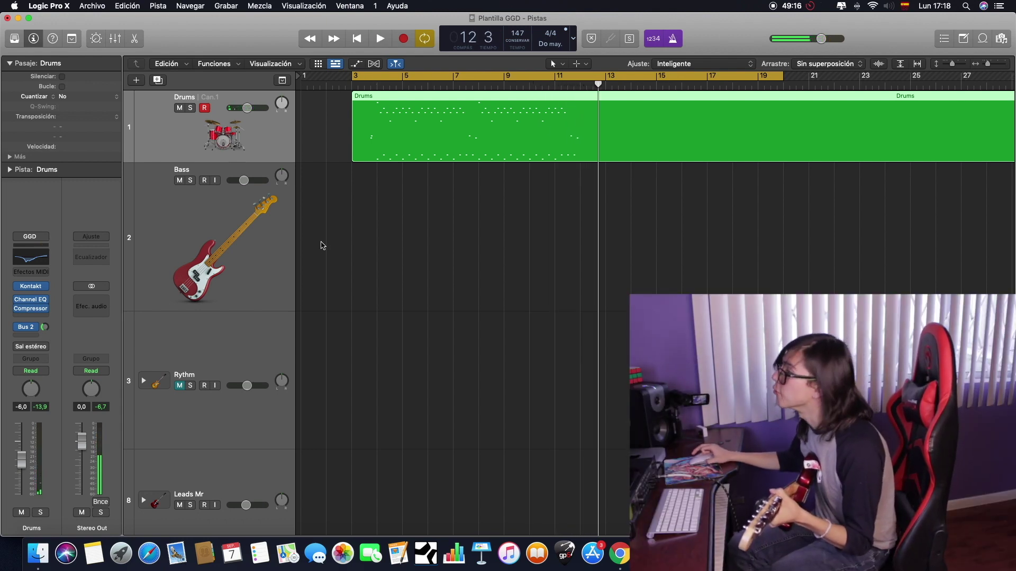
Expand the Rythm track stack, select its Right track and record a guitar take from bar 3 to about bar 12
scroll(254, 434, down, 2)
click(142, 360)
scroll(201, 334, down, 3)
click(155, 426)
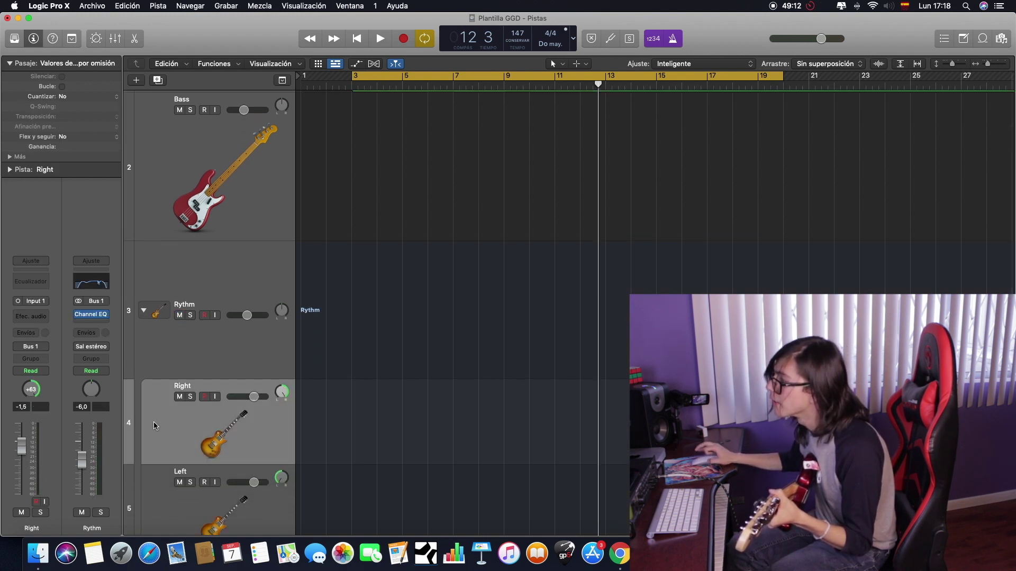
key(r)
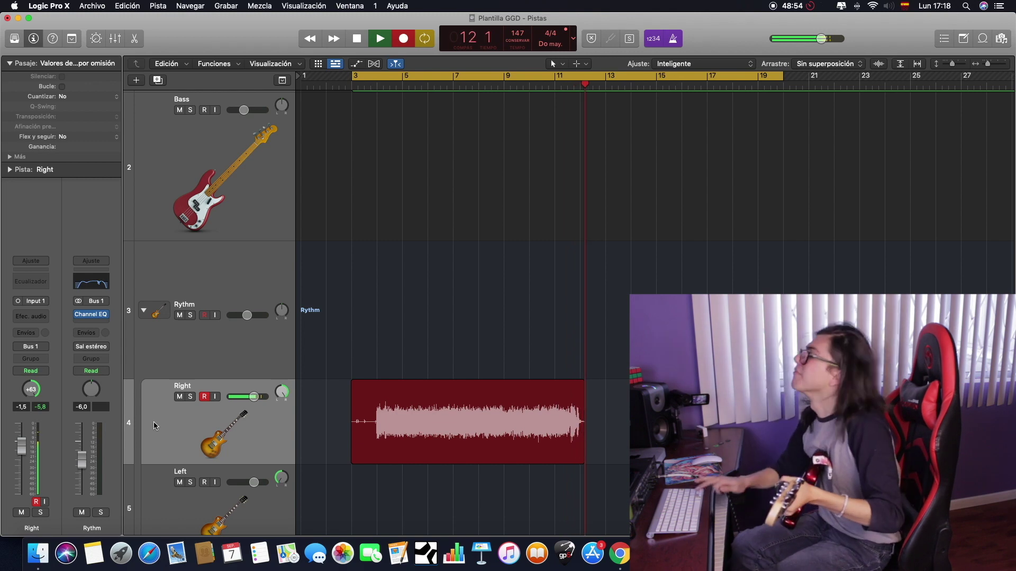
key(space)
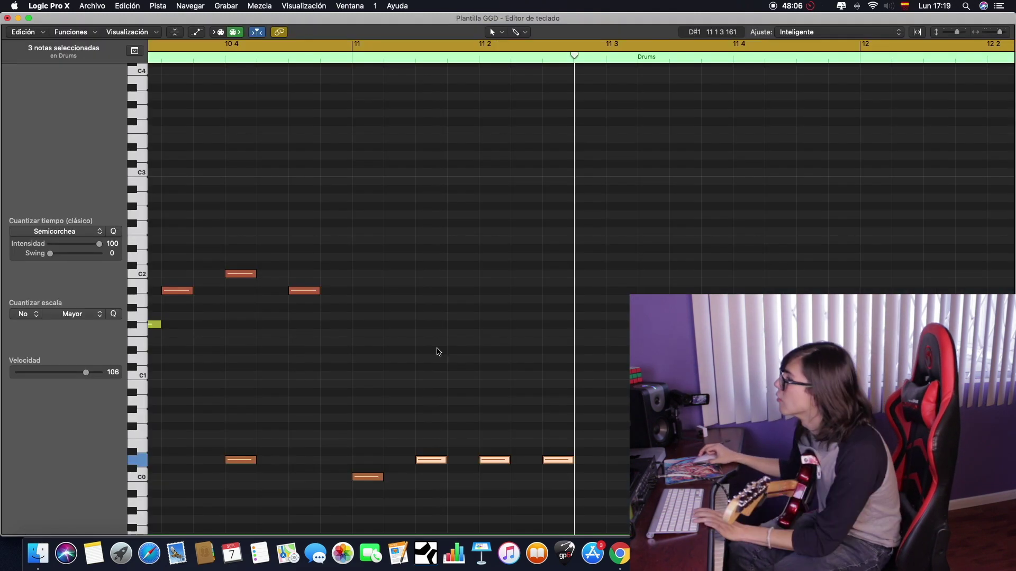
Copy the three D0 notes in bar 11 up to B0 with velocity 77, audition them, and close the piano roll
drag(431, 460, 432, 387)
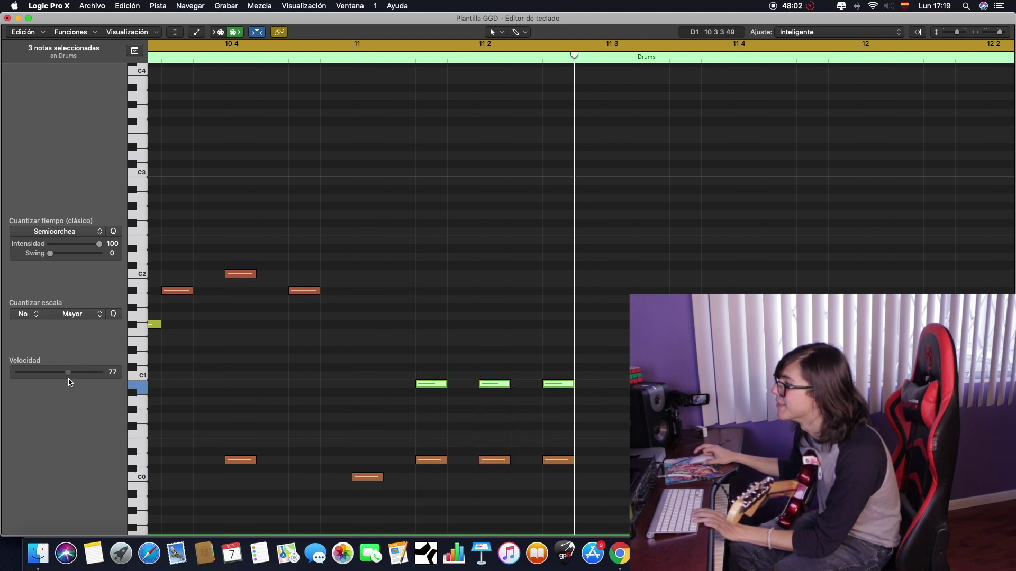
click(355, 63)
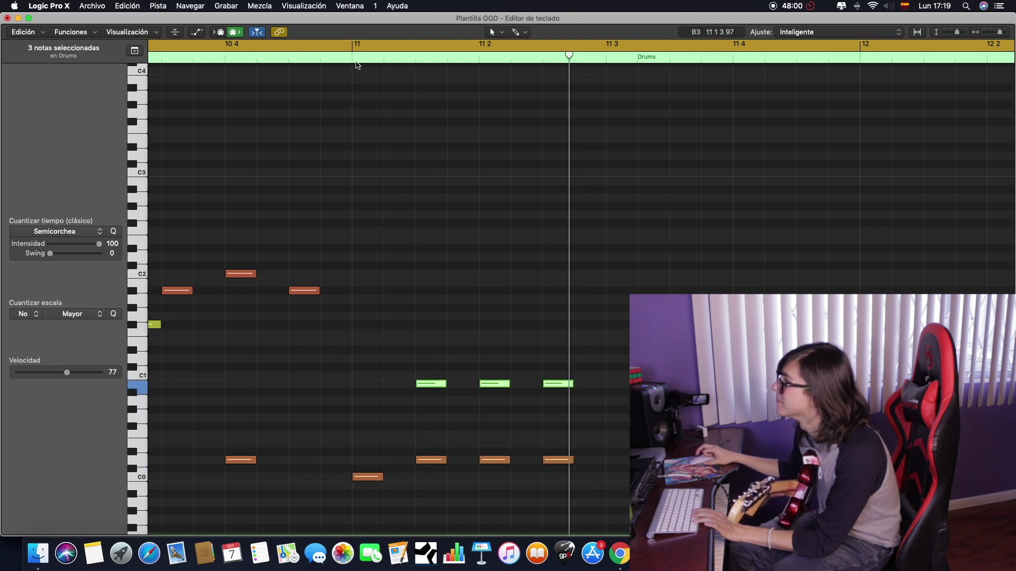
click(7, 18)
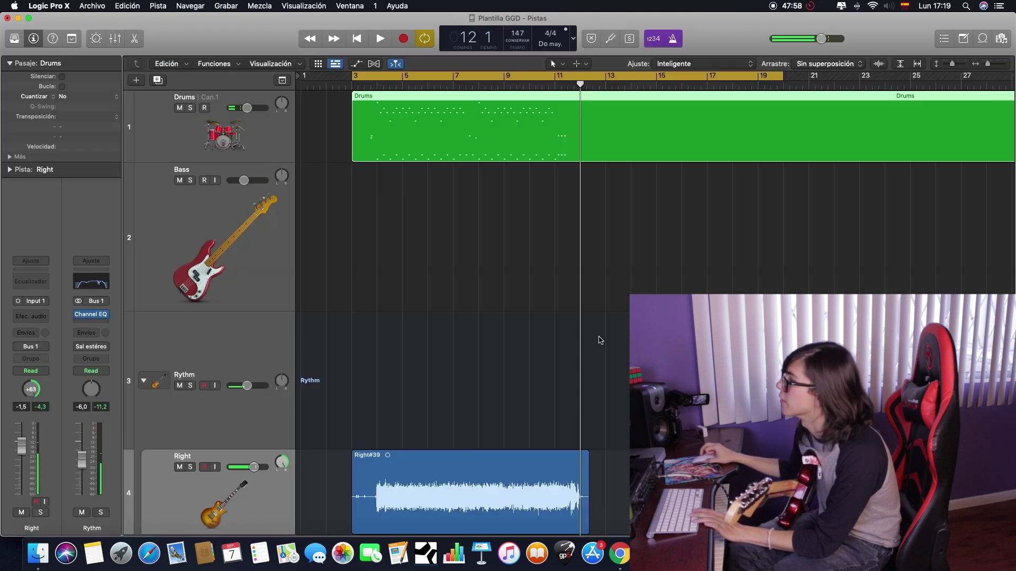
Delete the existing take on the Right rhythm guitar track and record a new one from bar 3
scroll(582, 328, down, 5)
click(447, 441)
key(Delete)
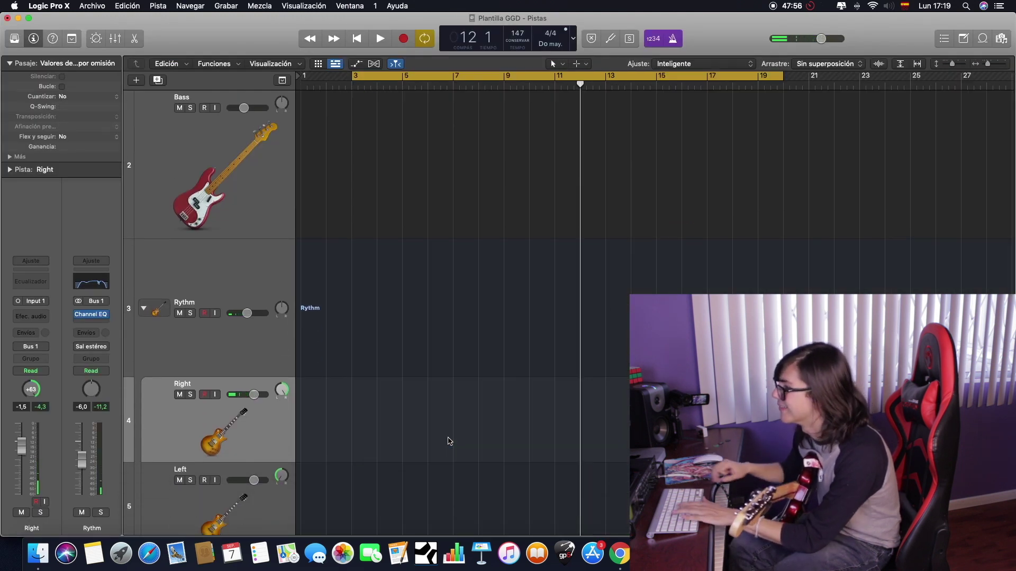
key(r)
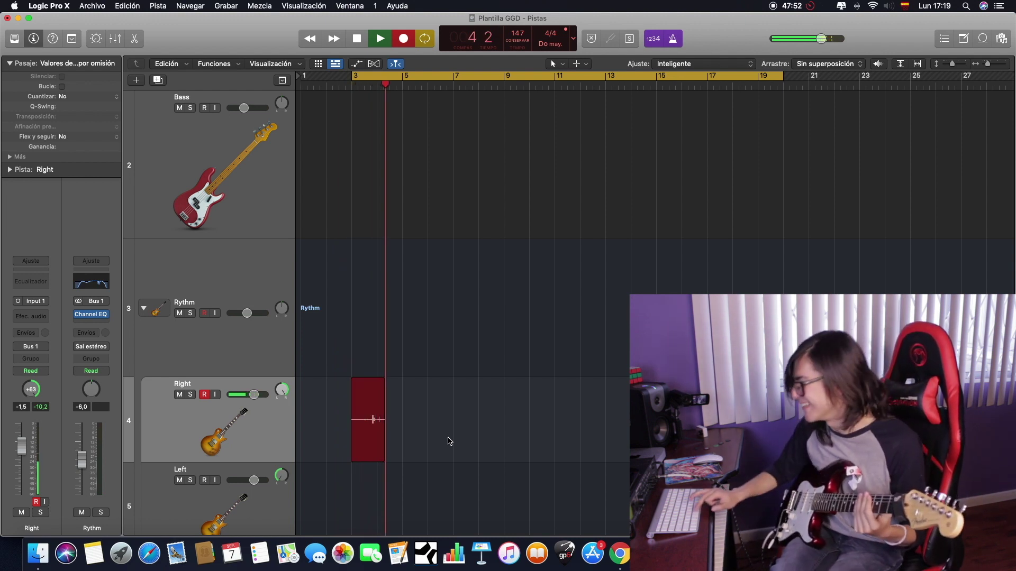
key(space)
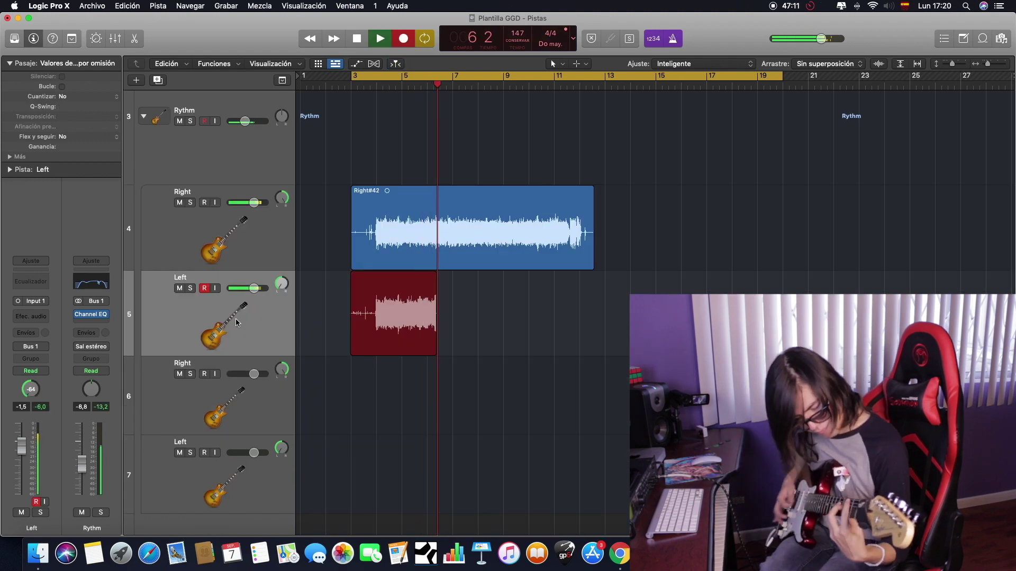
Stop the Left guitar take at bar 7 and delete it
key(space)
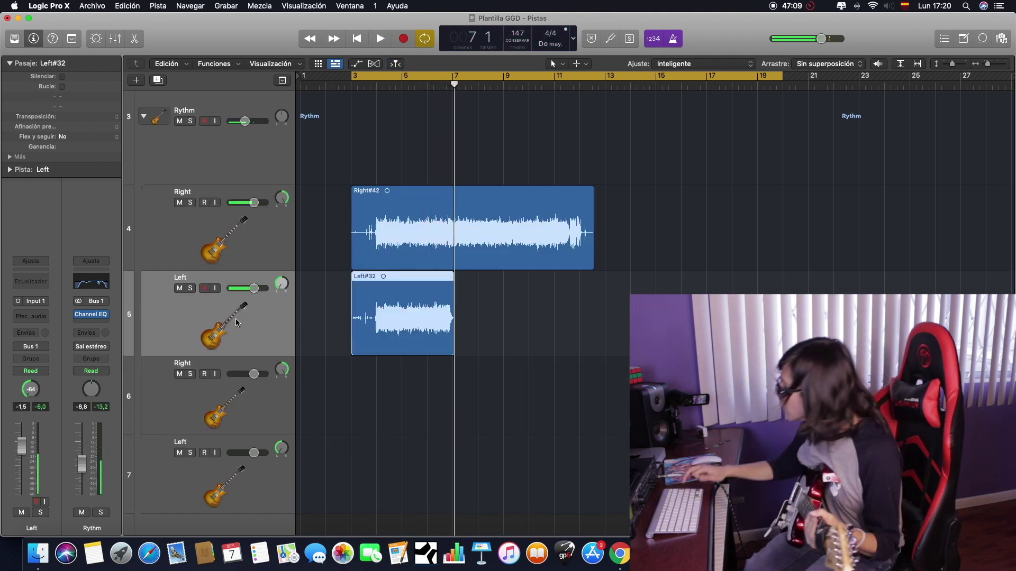
key(Delete)
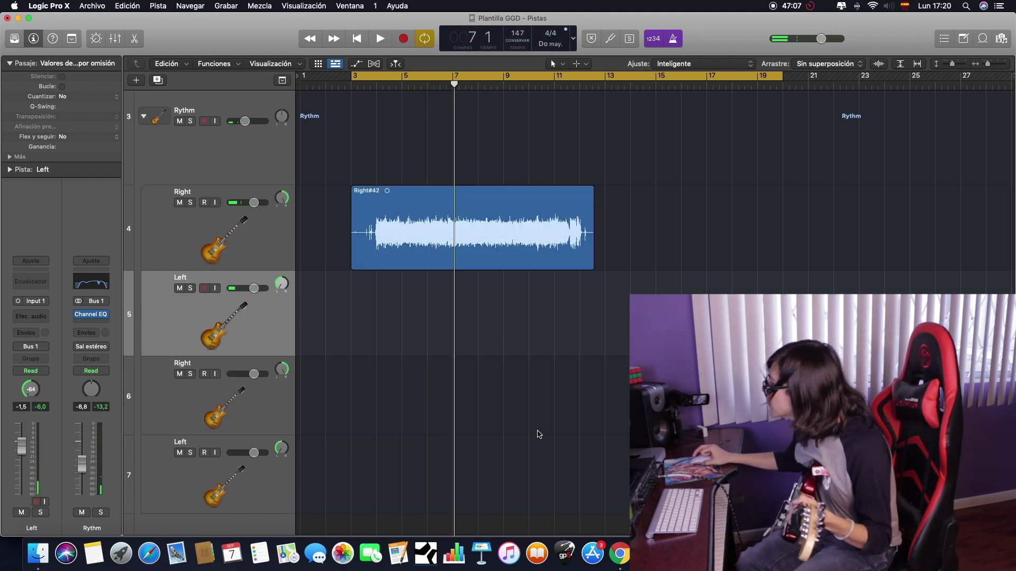
Switch to Axe-Edit, load preset 262 Crunchy tone, and return to Logic Pro X
key(super+Tab)
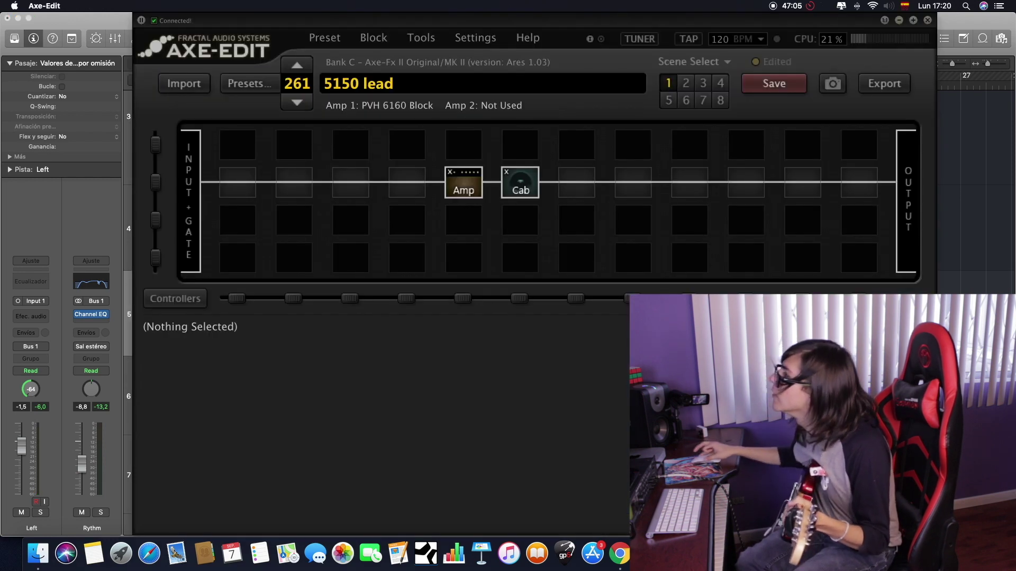
click(246, 83)
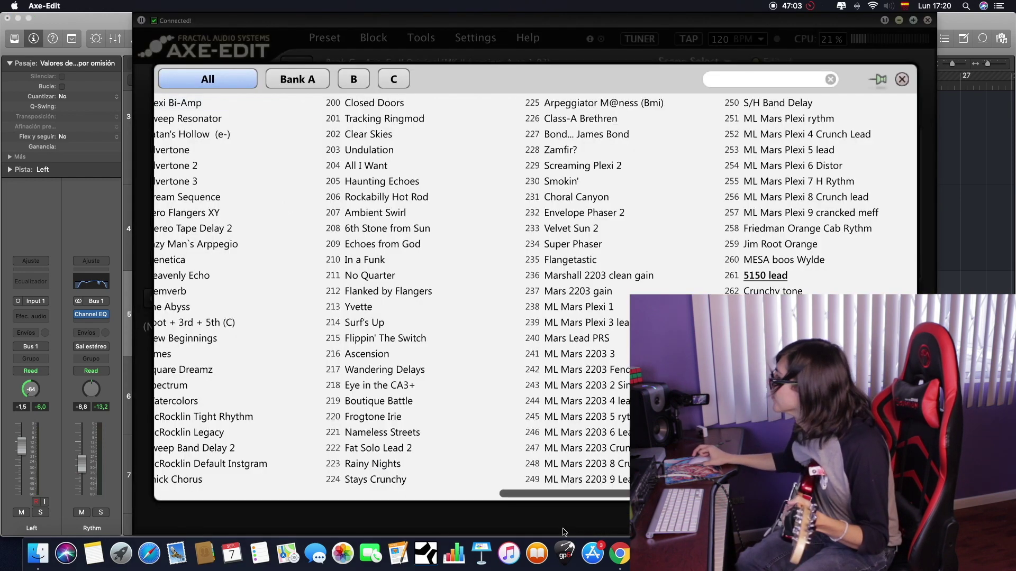
click(762, 290)
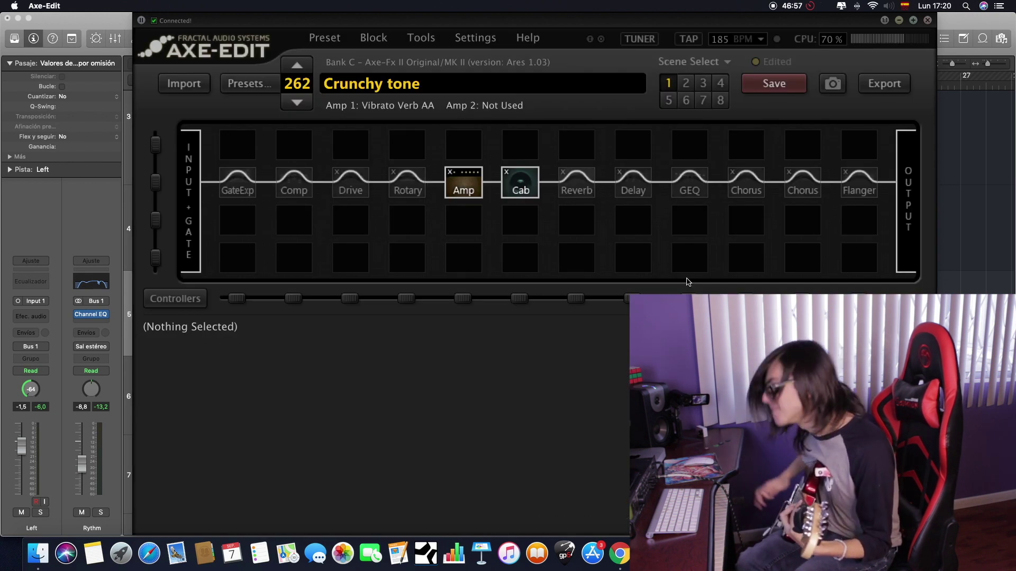
click(844, 553)
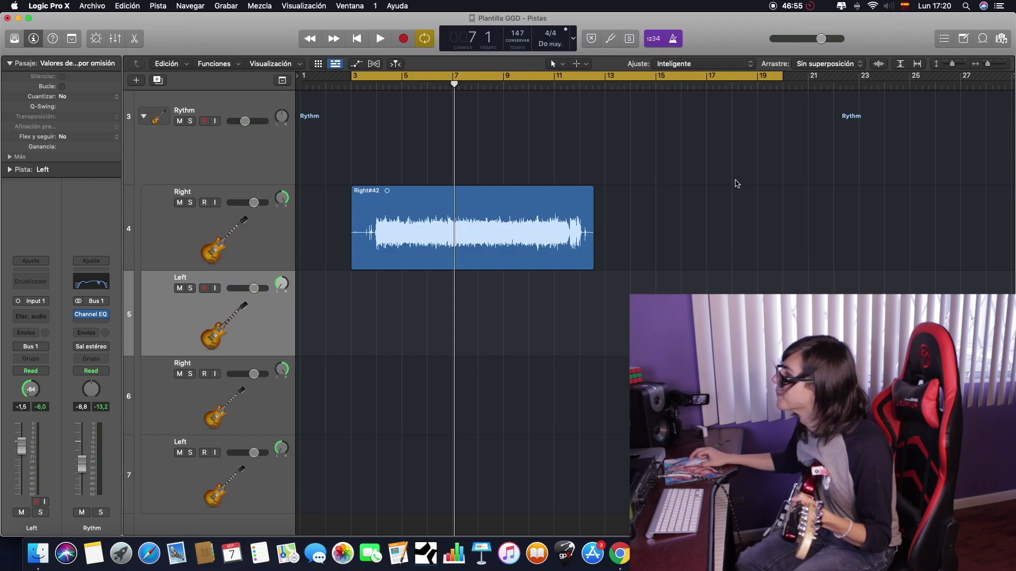
Play back the existing Right guitar take, and record a replacement Right take from bar 3 past bar 11
key(space)
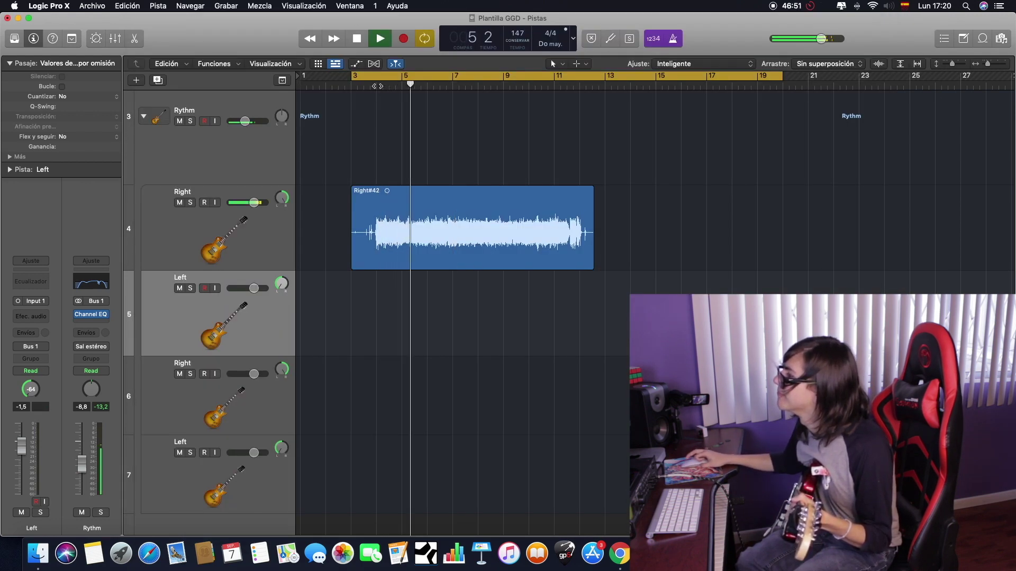
key(space)
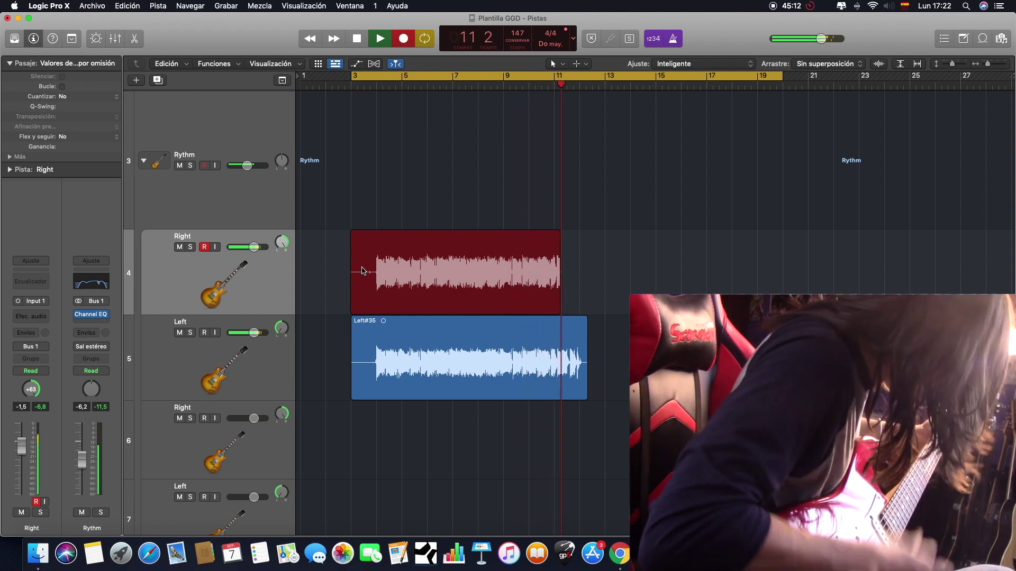
key(space)
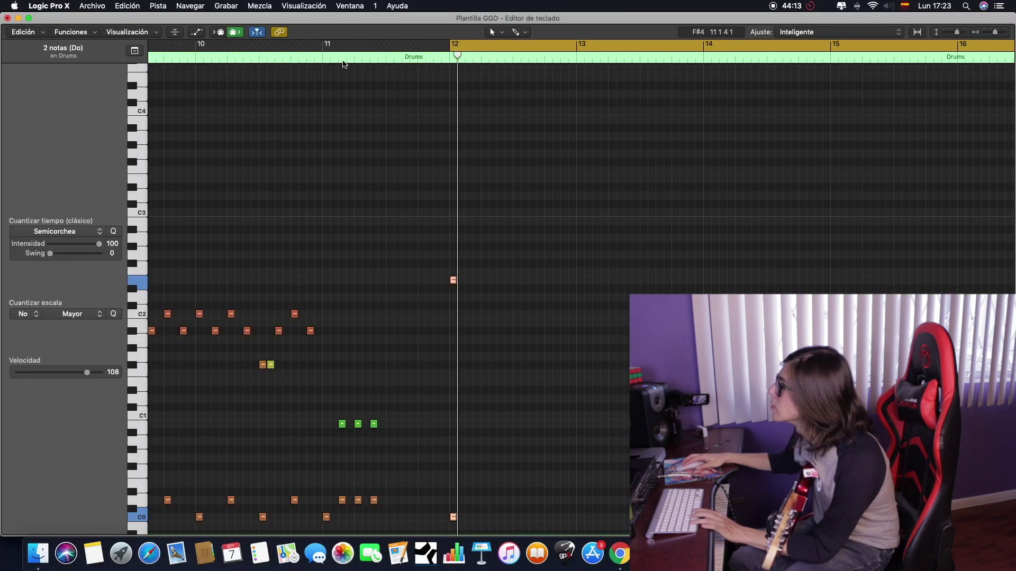
Audition the drum pattern in the piano roll from bar 12, replaying the passage around bar 15
key(space)
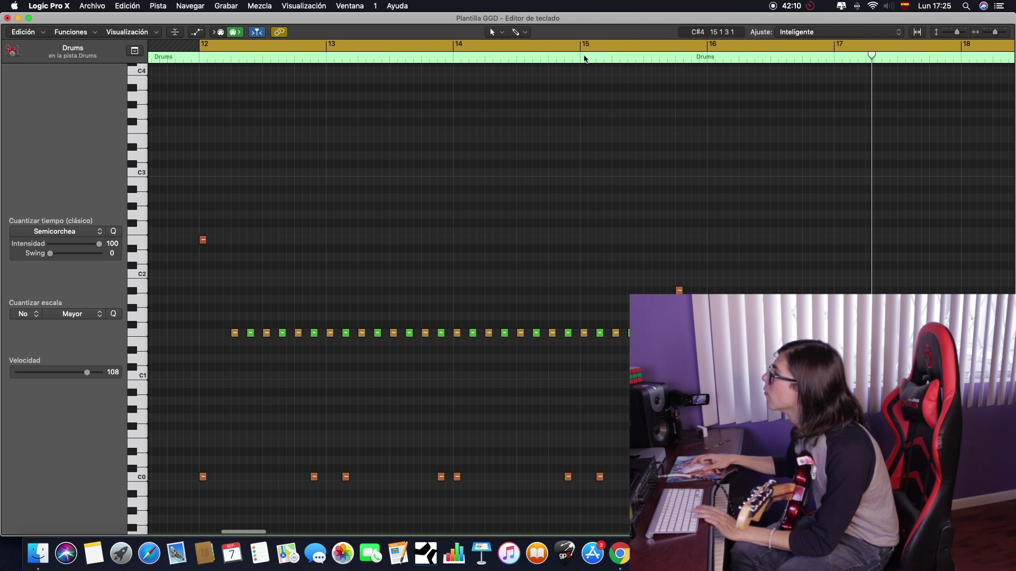
click(572, 57)
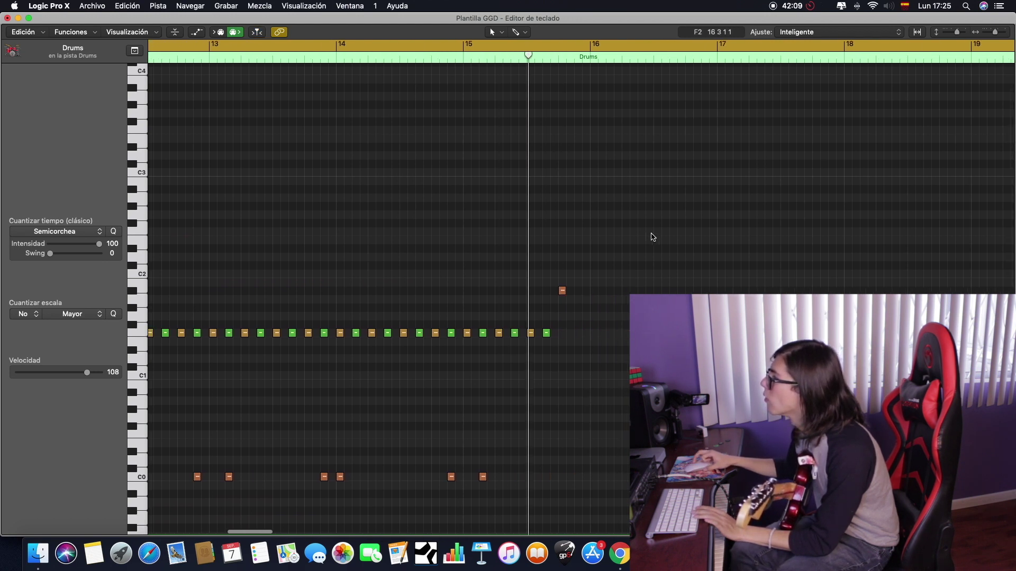
Select the repeated eighth-note hits in bar 12, and select the eight matching ones in bar 13
scroll(564, 277, left, 5)
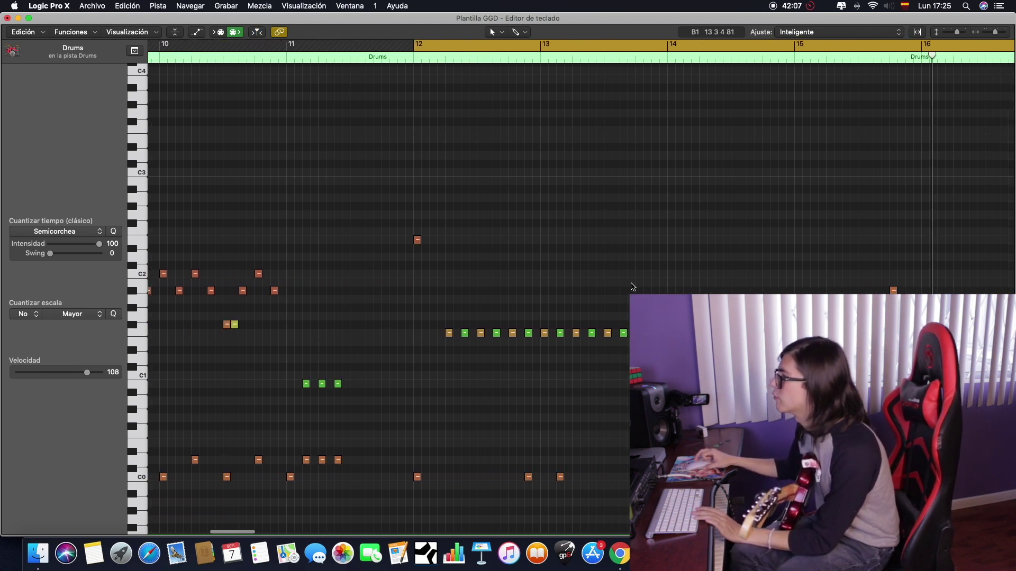
drag(379, 312, 476, 349)
drag(491, 309, 604, 357)
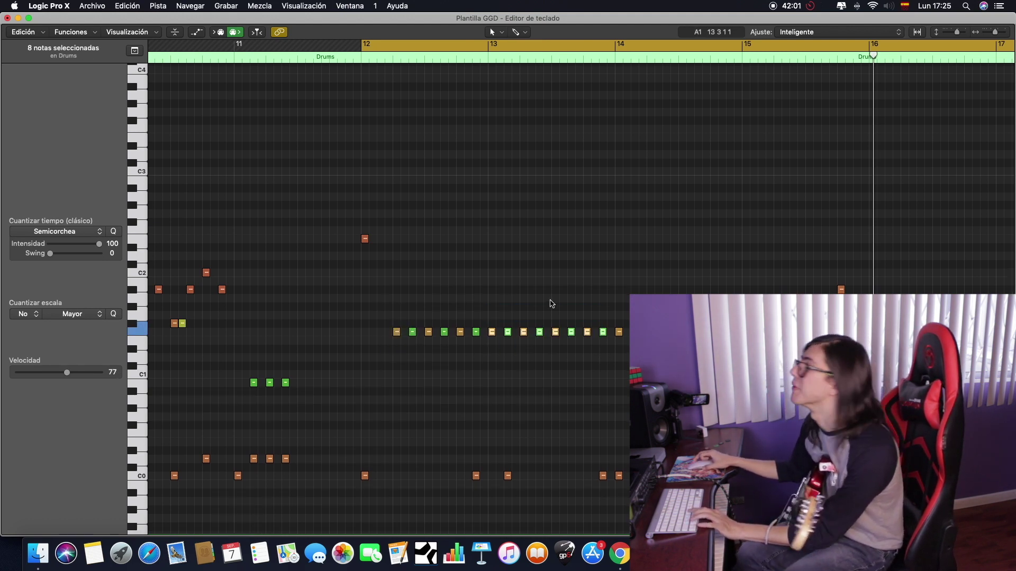
Play the drum part back in the piano roll from about bar 15 to bar 18
scroll(550, 303, right, 5)
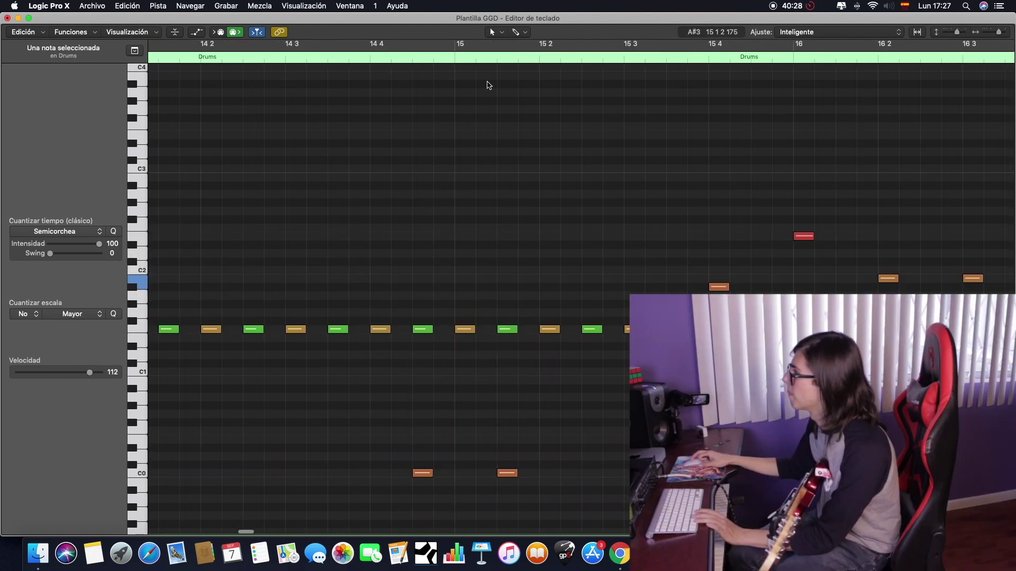
key(space)
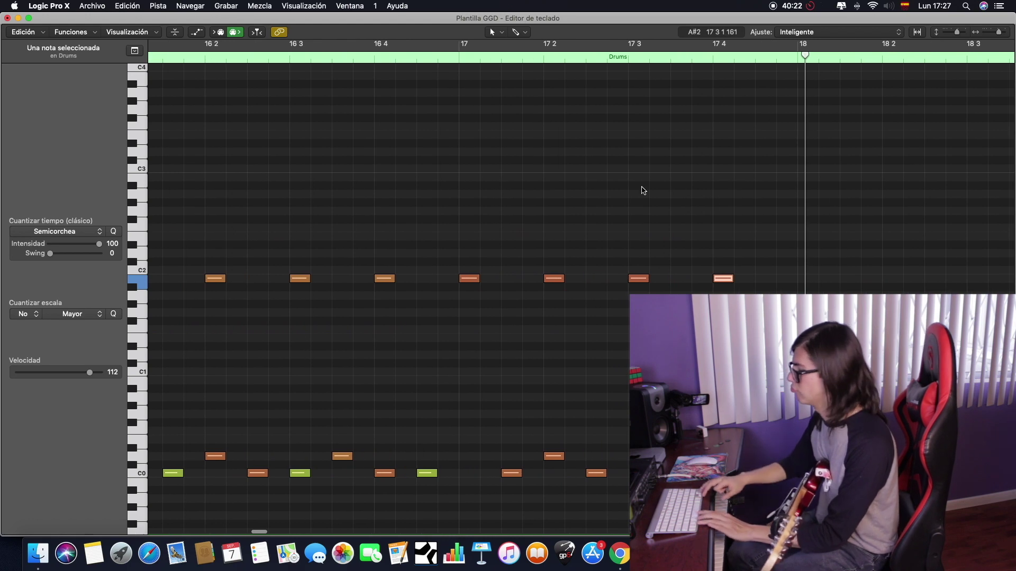
key(super+Left)
key(super+Left)
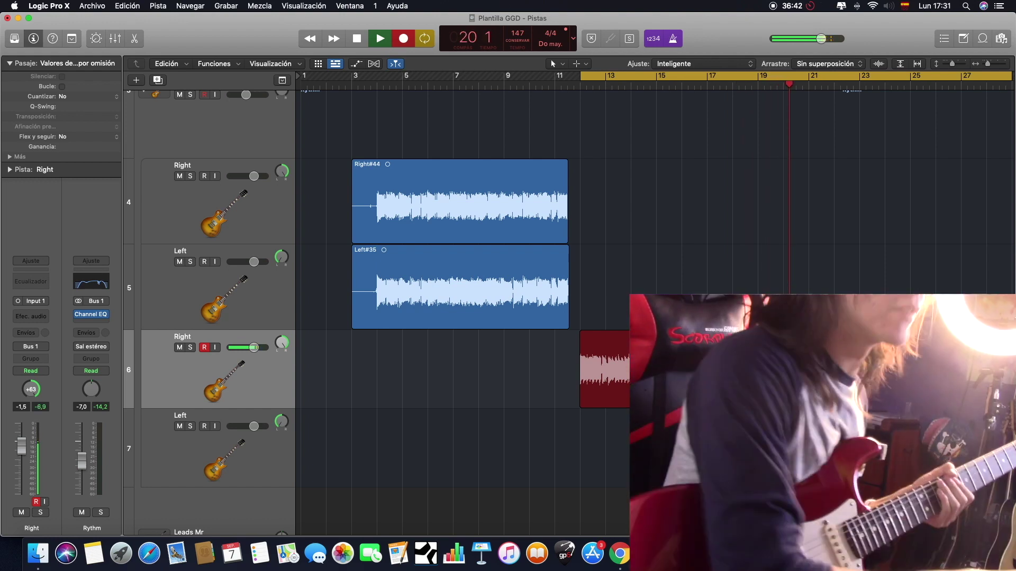
Stop the guitar take on the second Right track at about bar 20 and play it back
key(space)
key(space)
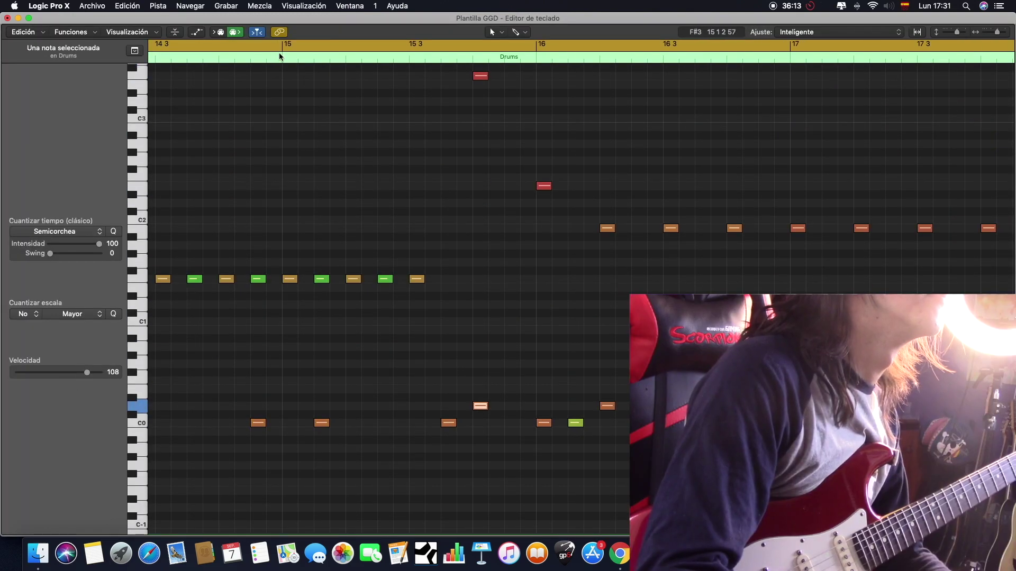
Audition the drums from about bar 15 to bar 20 and close the piano roll
key(space)
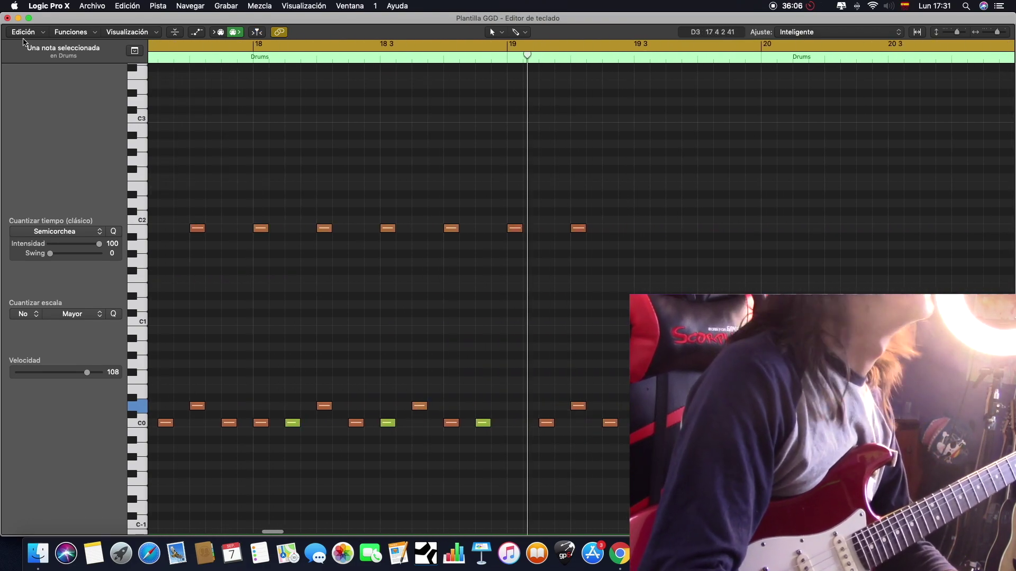
click(7, 18)
scroll(576, 353, down, 5)
key(space)
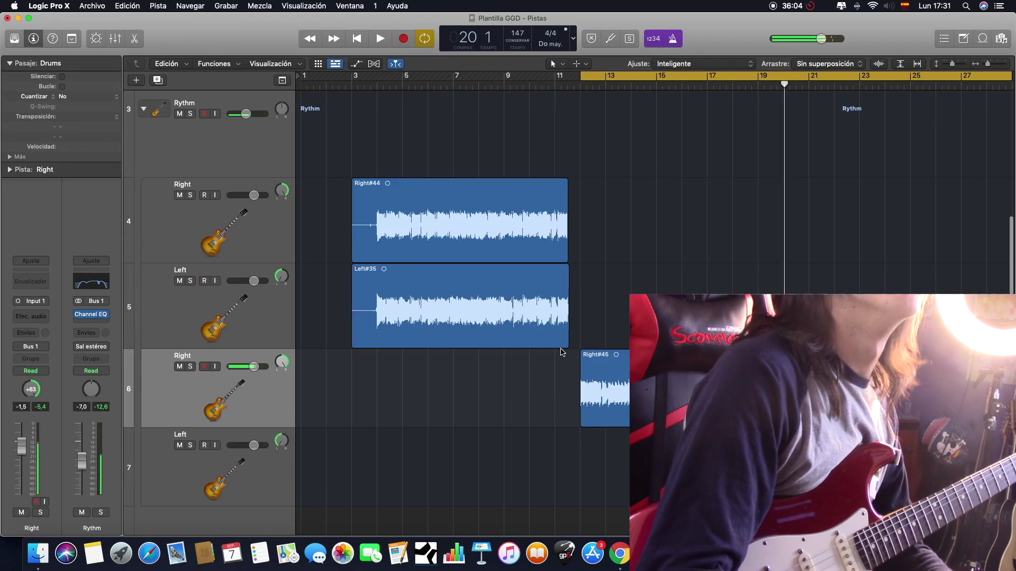
Select the empty Left guitar track below the newest Right take and audition the guitars around bar 11
click(376, 472)
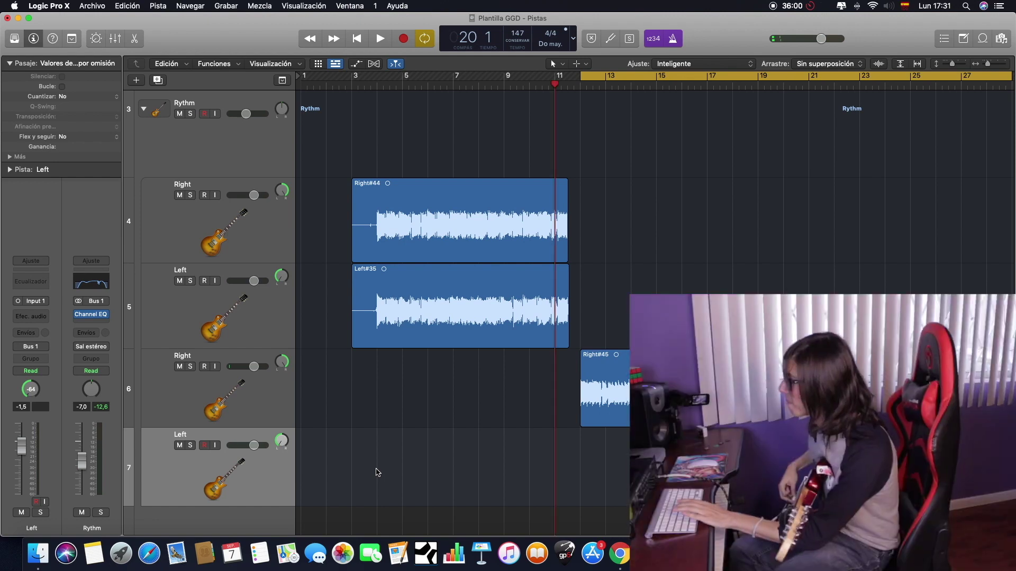
key(space)
key(space)
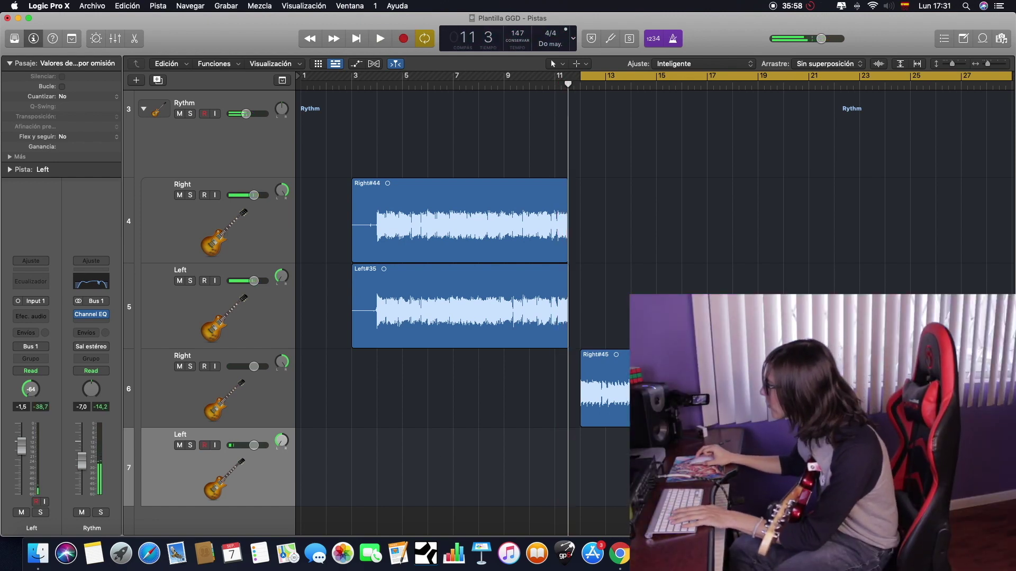
Switch to Axe-Edit and try out the two Chorus blocks of the Crunchy tone preset
key(super+Tab)
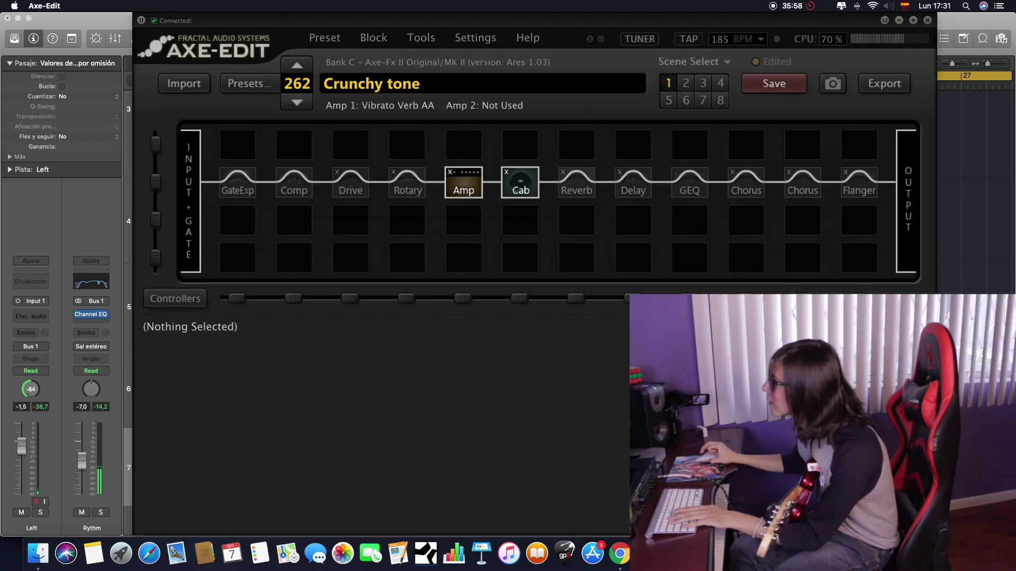
click(806, 196)
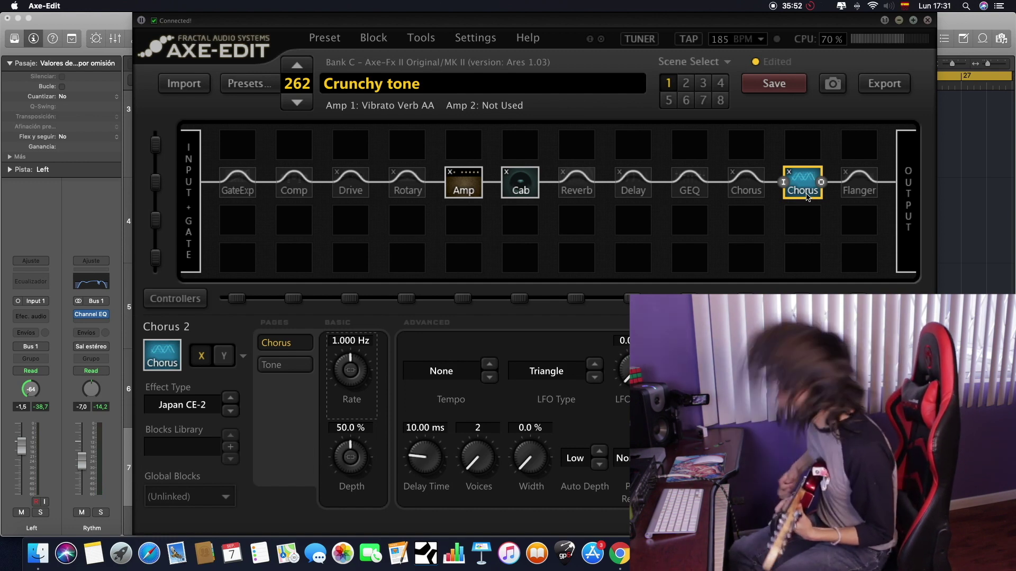
right_click(806, 196)
key(Escape)
click(751, 196)
click(804, 191)
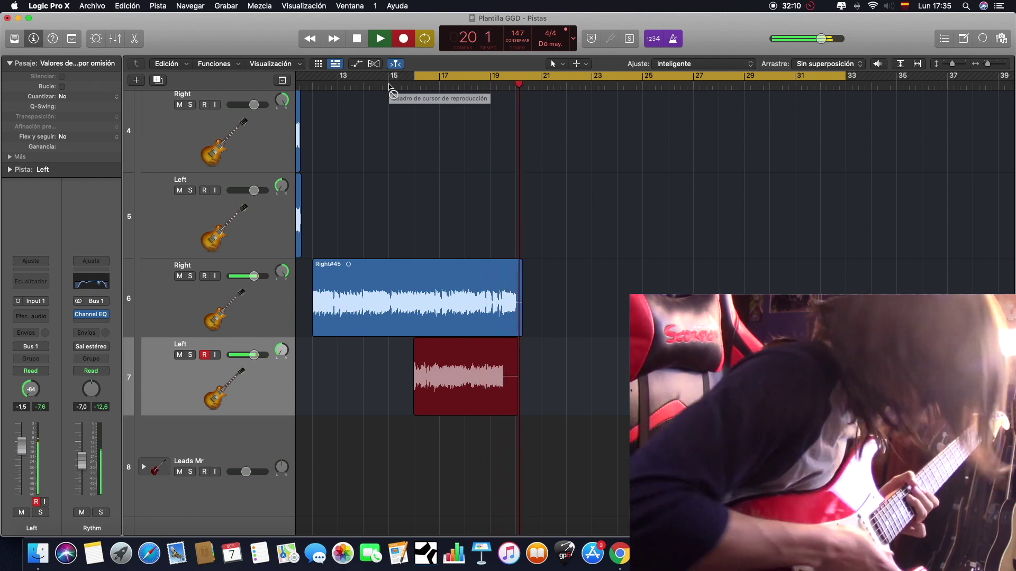
Play the new Left guitar take back together with the Right take from bar 15 to bar 20
click(392, 87)
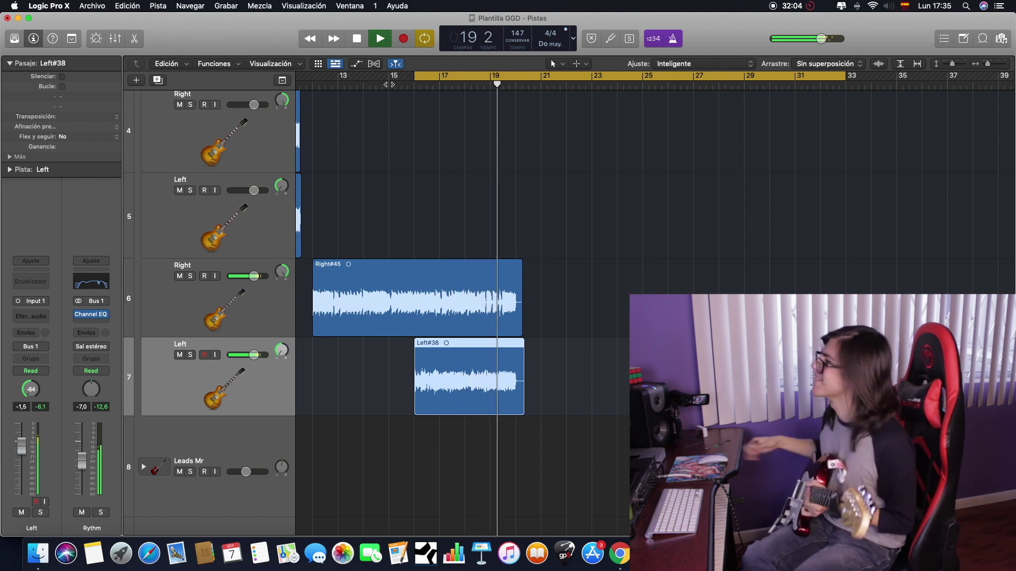
key(space)
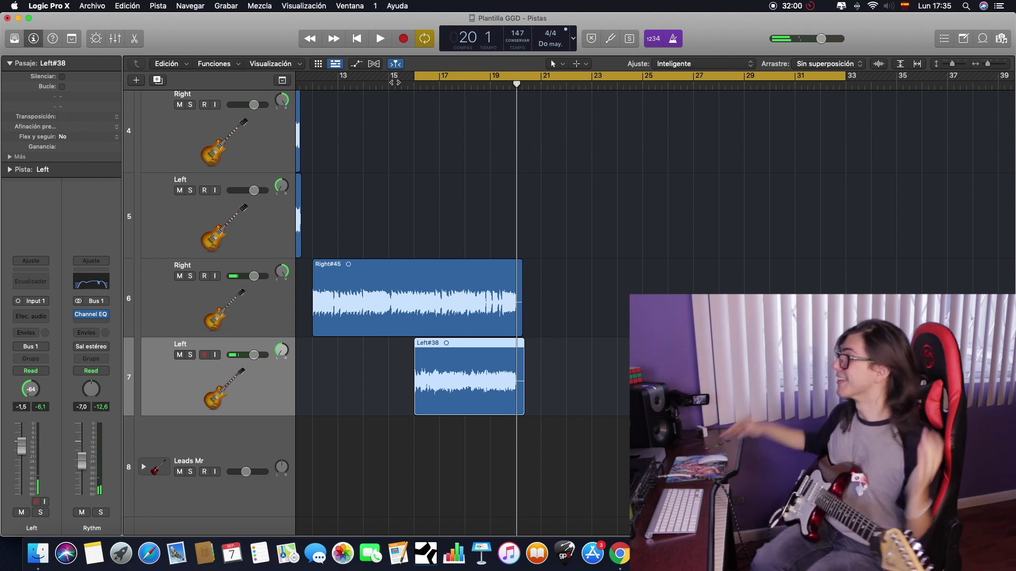
scroll(622, 333, left, 10)
scroll(396, 120, up, 3)
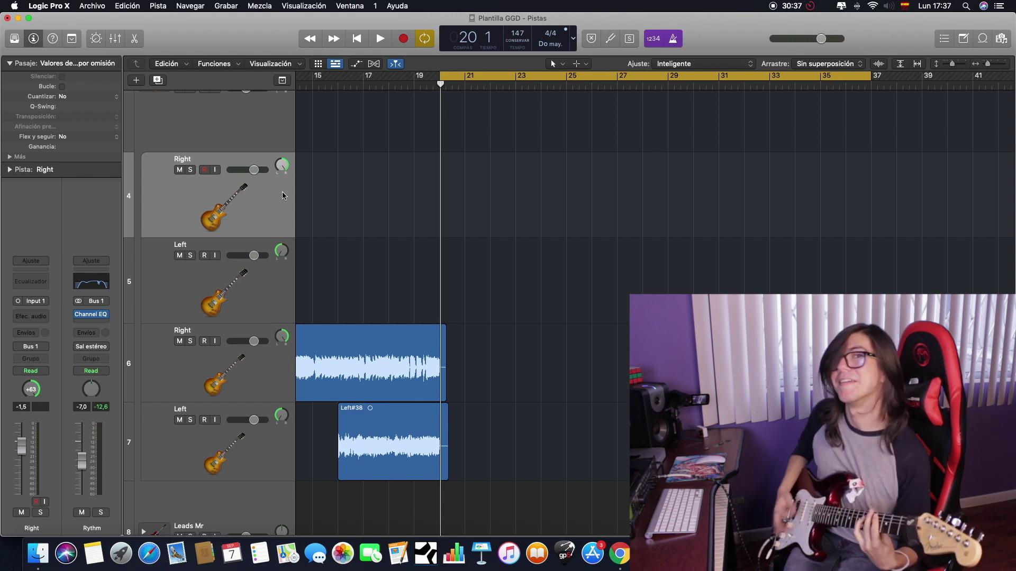
Open the Drums region near bar 20 in the piano roll
scroll(284, 196, right, 3)
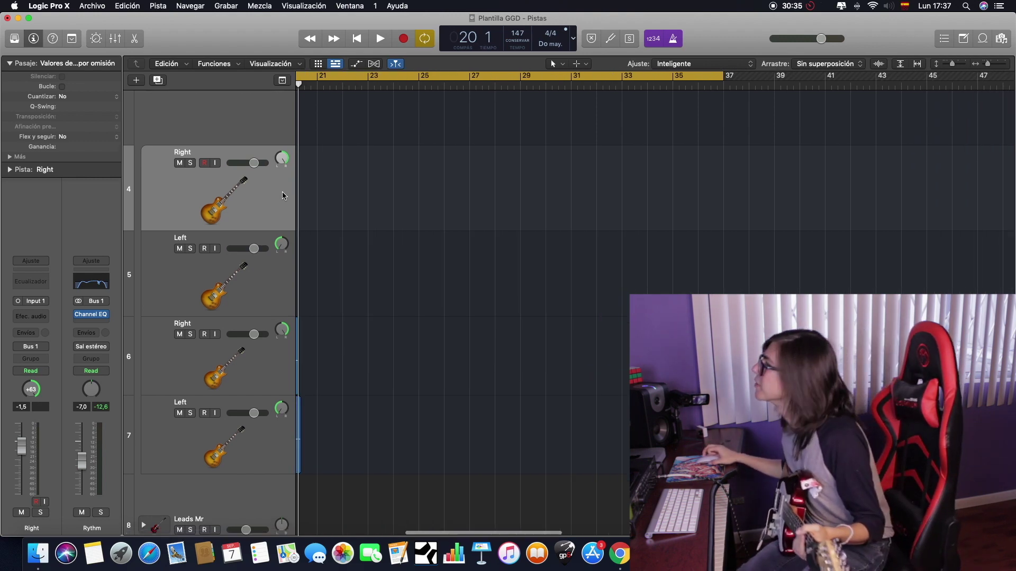
scroll(379, 215, up, 6)
click(417, 137)
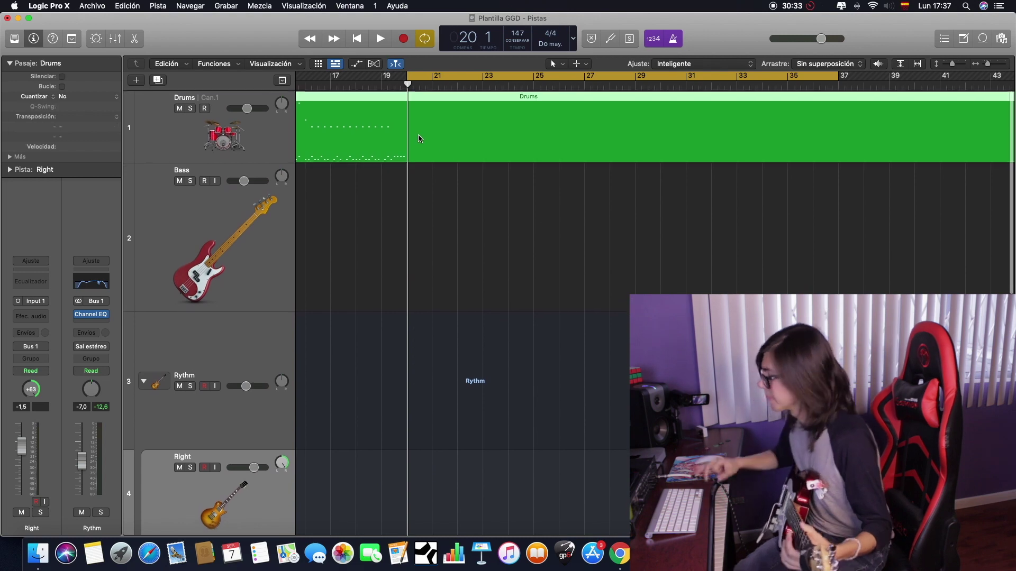
double_click(418, 139)
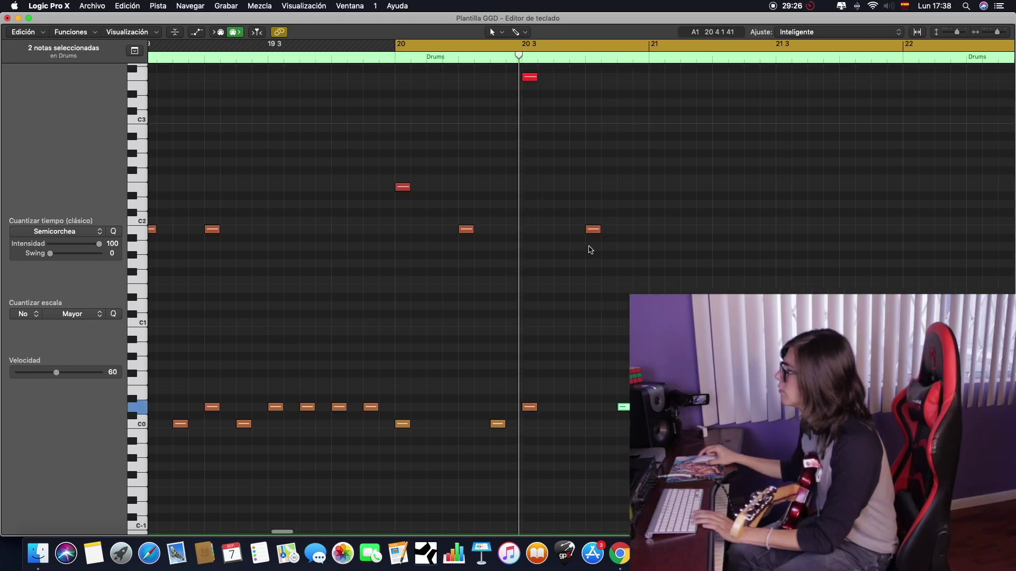
Audition the drum notes in bar 20 up to bar 21 and review the surrounding bars
key(space)
scroll(450, 335, left, 8)
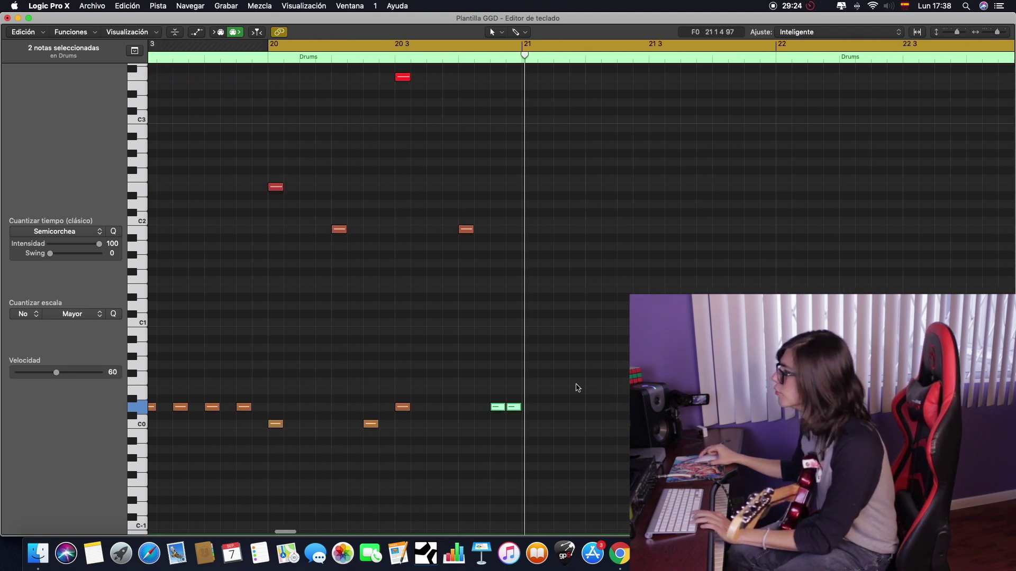
scroll(529, 383, right, 3)
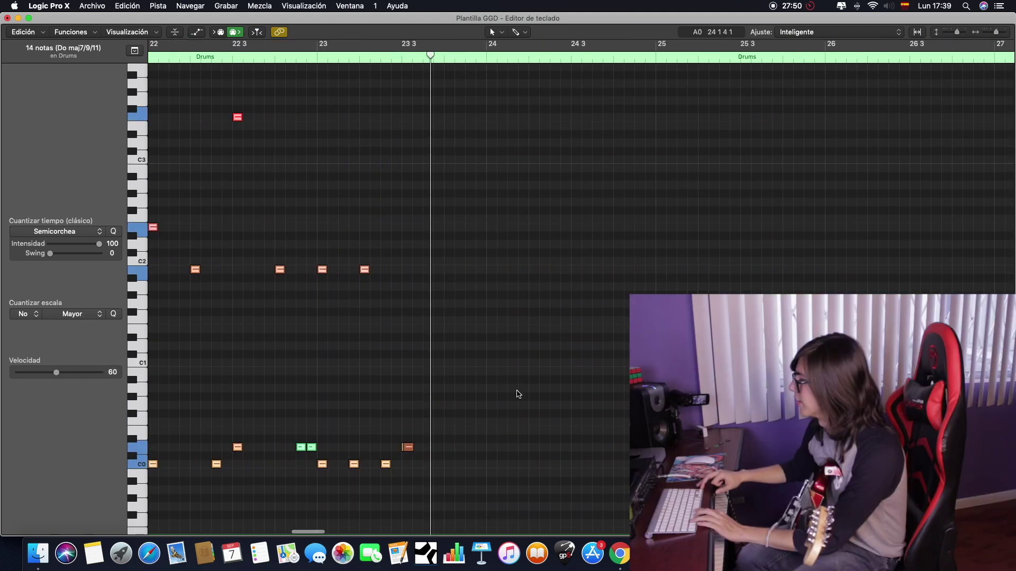
Add a C0 note at 23 3 3 in the Drums region and paste a copy of the bar's last three notes at 23 4
key(super+Right)
key(super+Right)
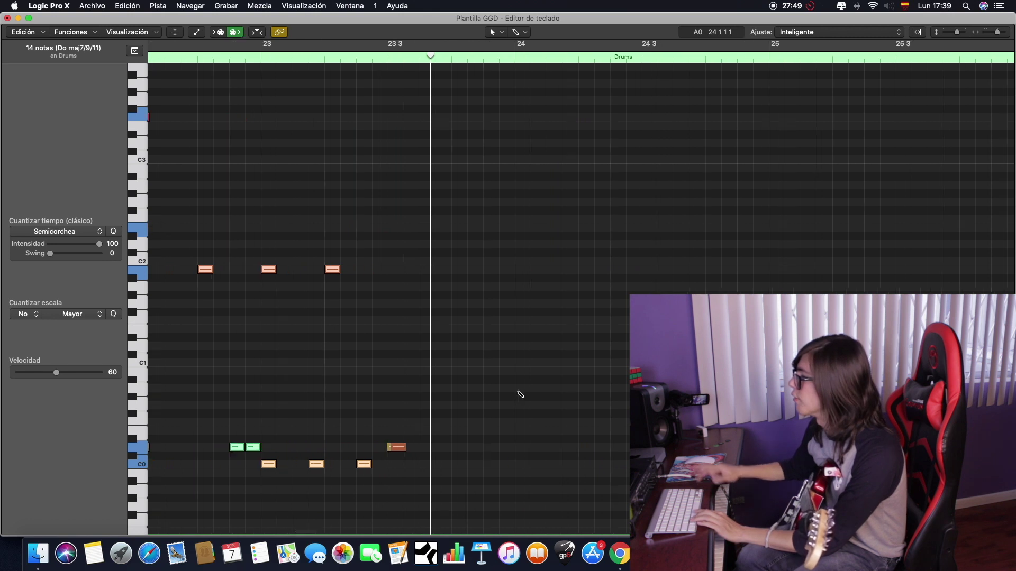
click(310, 465)
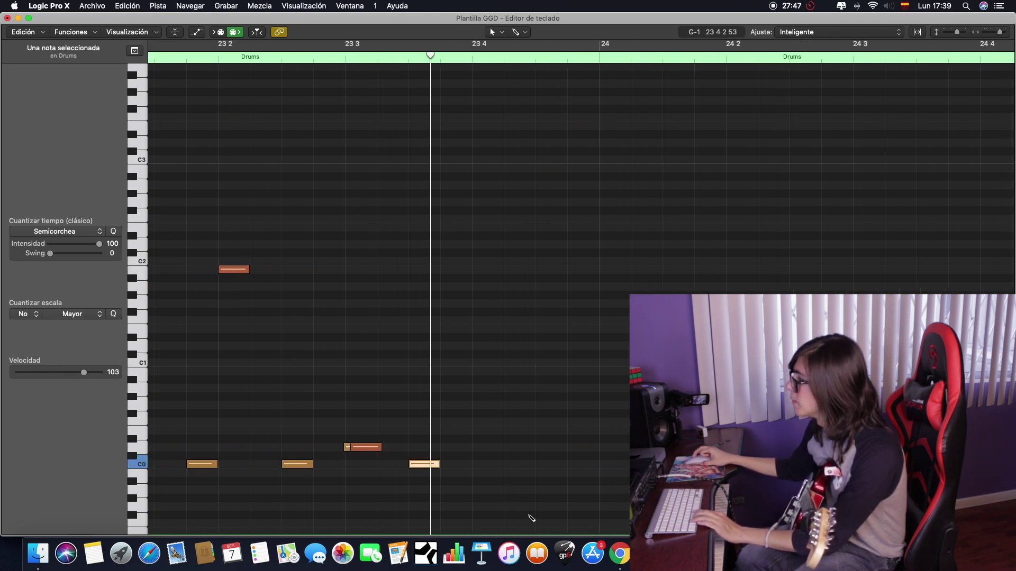
drag(329, 424, 461, 476)
key(super+c)
click(469, 56)
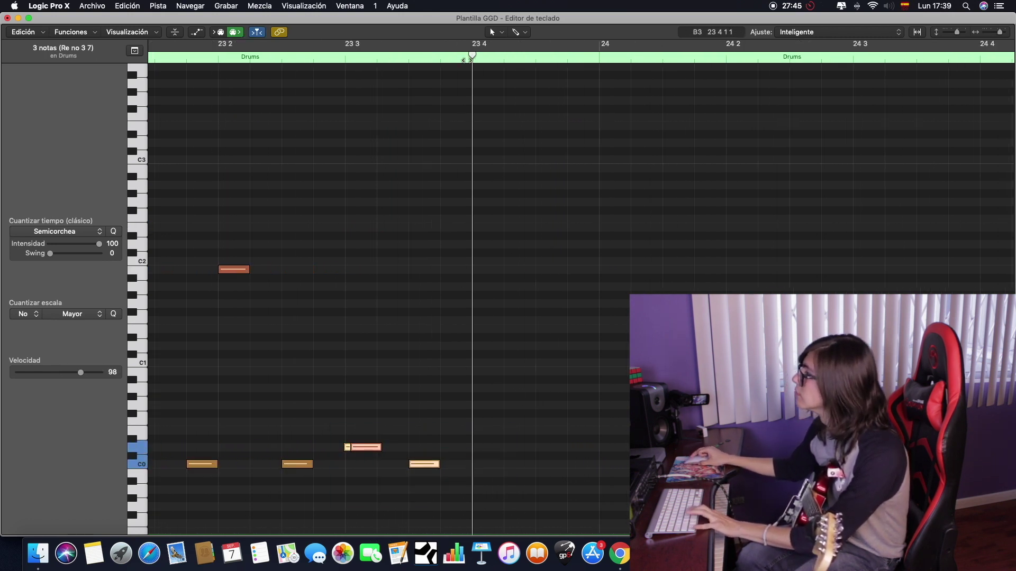
key(super+v)
drag(464, 315, 502, 371)
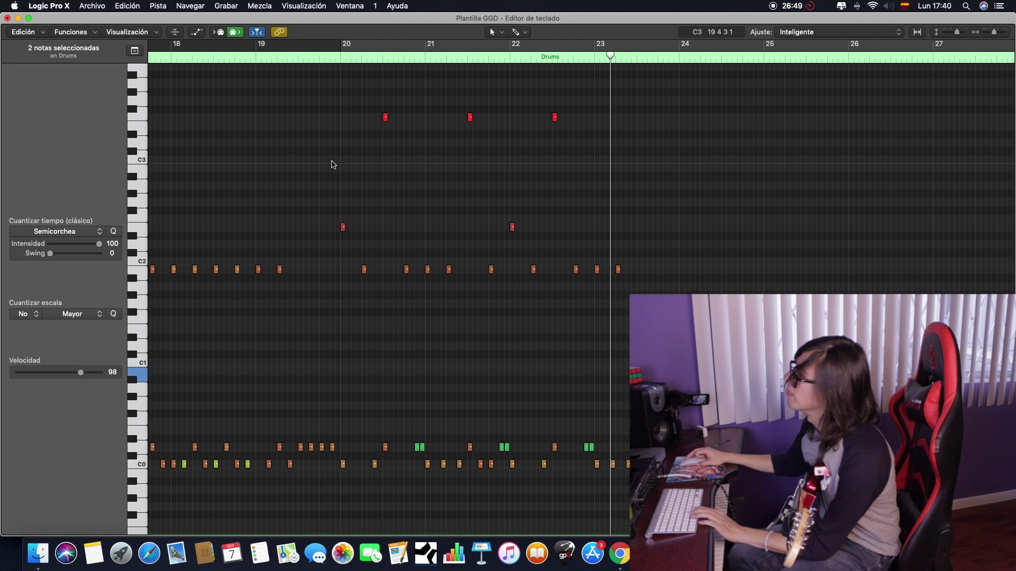
Audition the drum pattern from bar 20 and from bar 15, and select the opening groove's notes from bar 4 to bar 11
click(340, 59)
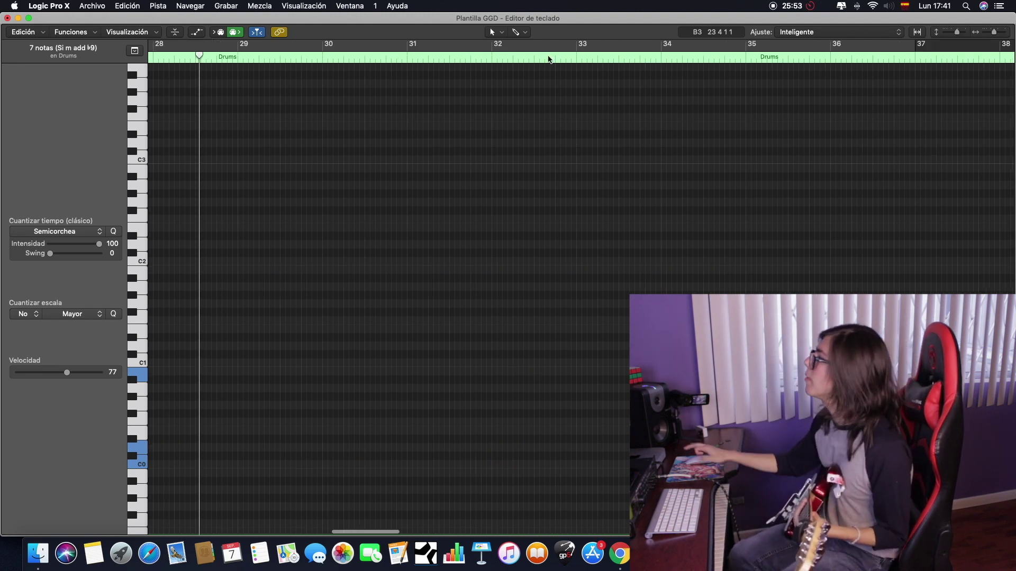
scroll(525, 181, left, 20)
scroll(526, 184, right, 5)
scroll(511, 179, left, 5)
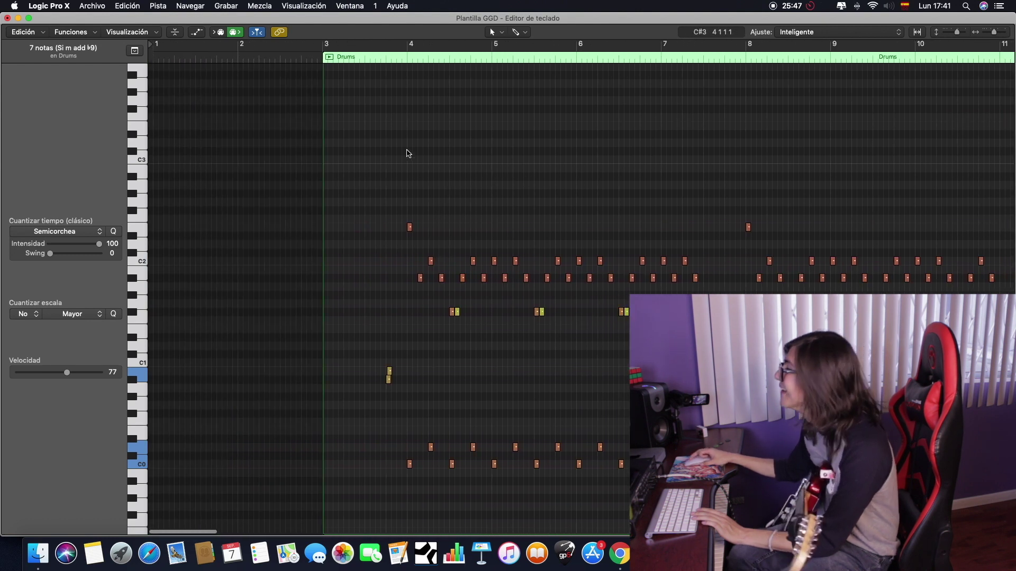
click(406, 154)
drag(412, 154, 795, 503)
scroll(423, 192, right, 15)
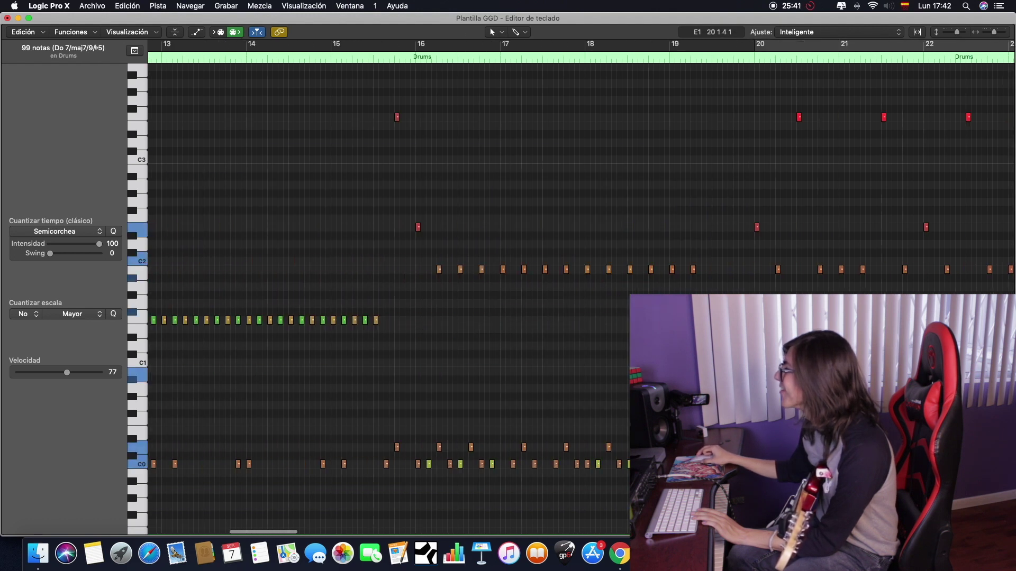
click(339, 55)
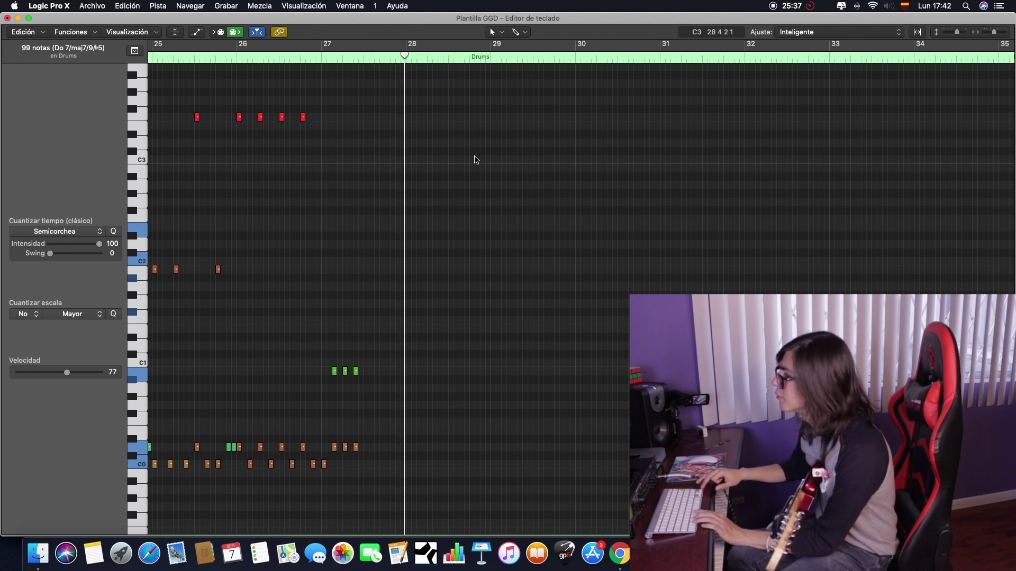
Start a new drum pattern in bar 28 with C0 notes on beats 1 and 3 and a D0 note on beat 2
key(super+Right)
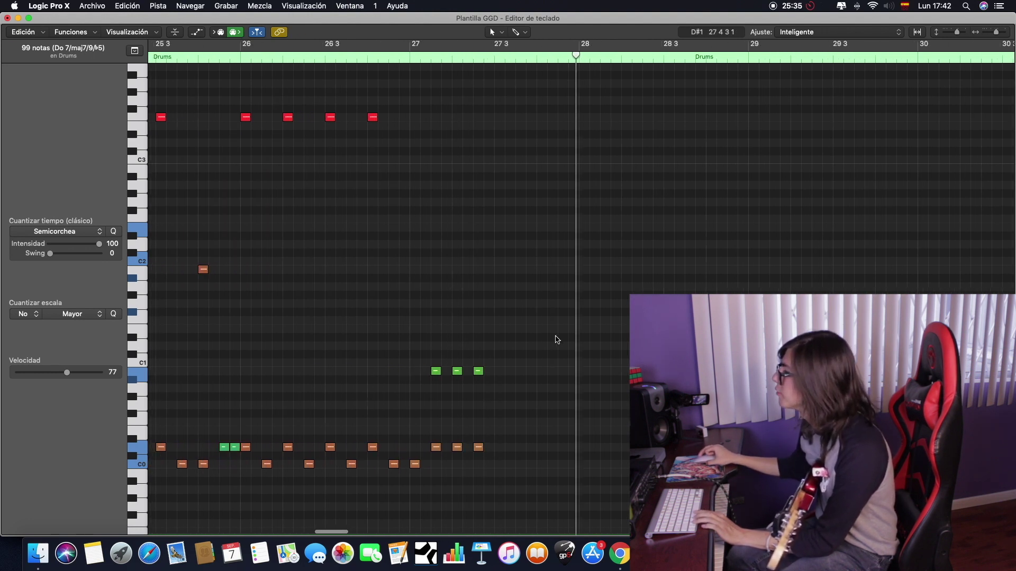
click(565, 416)
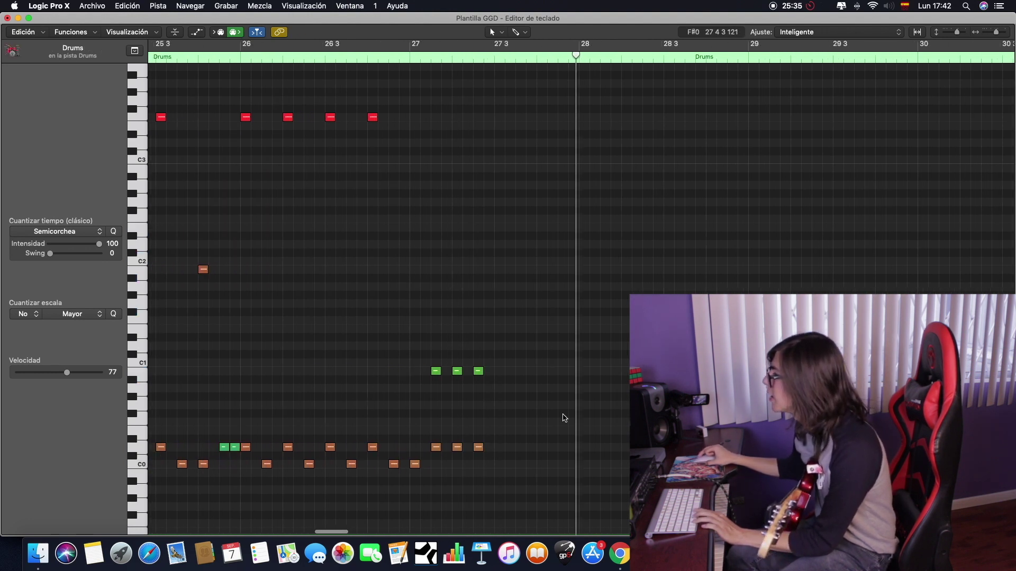
scroll(540, 466, right, 2)
click(539, 465)
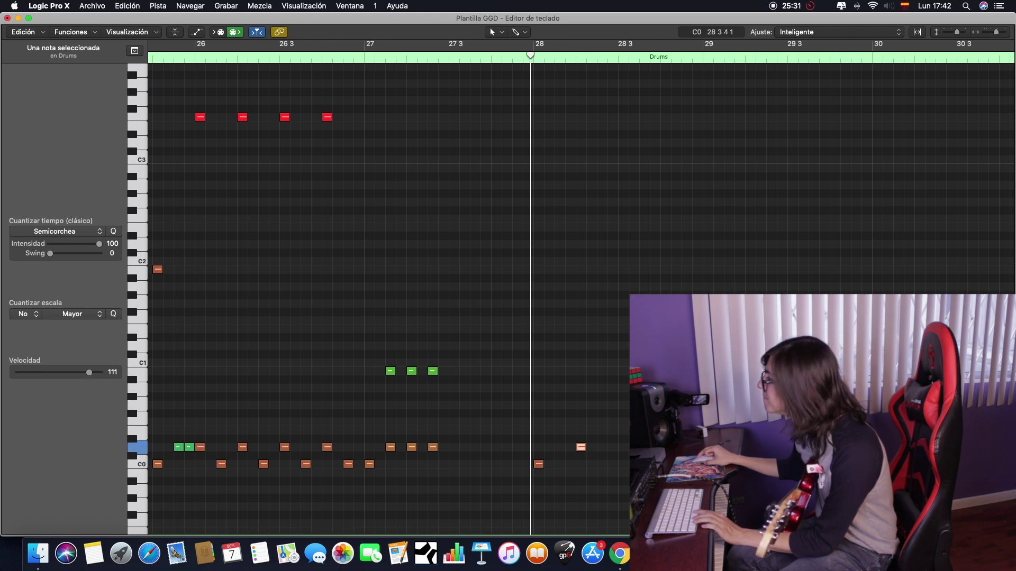
click(624, 464)
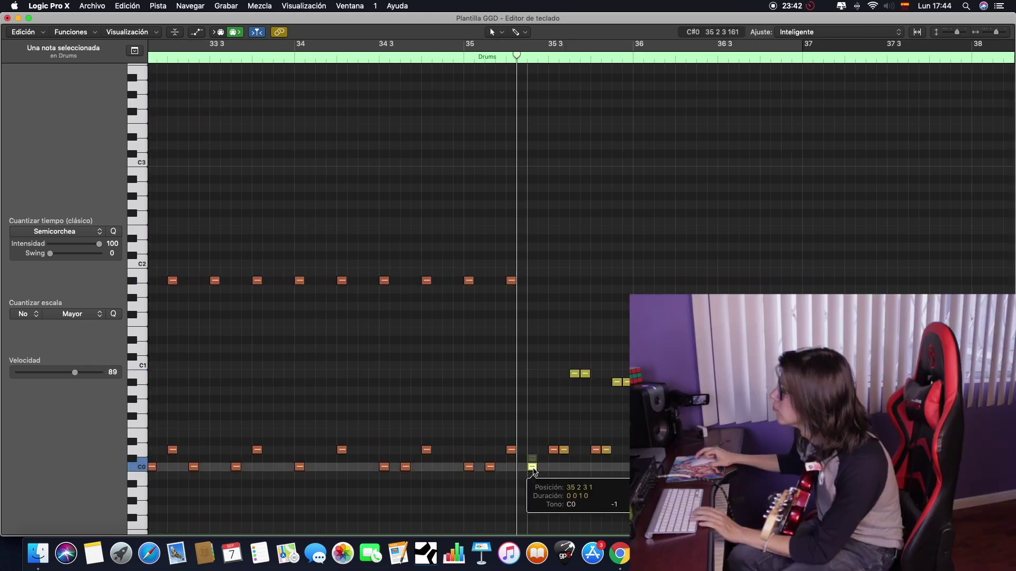
Play the drum fill from bar 35
click(463, 63)
key(space)
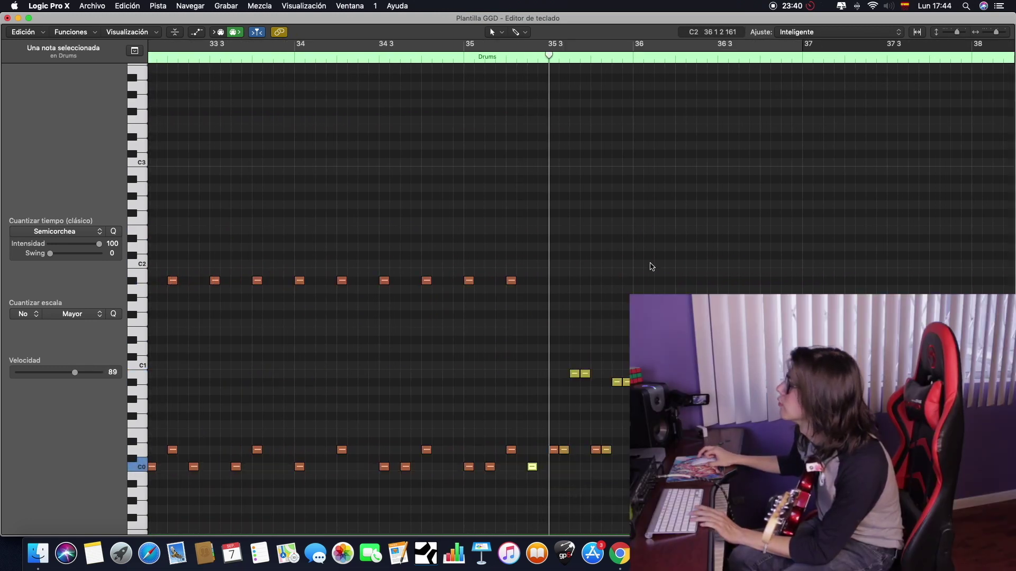
key(space)
Copy the drum groove of bars 4 to 11, paste it at bar 36, and close the piano roll
key(super+Left)
key(super+Left)
key(super+Left)
key(super+Left)
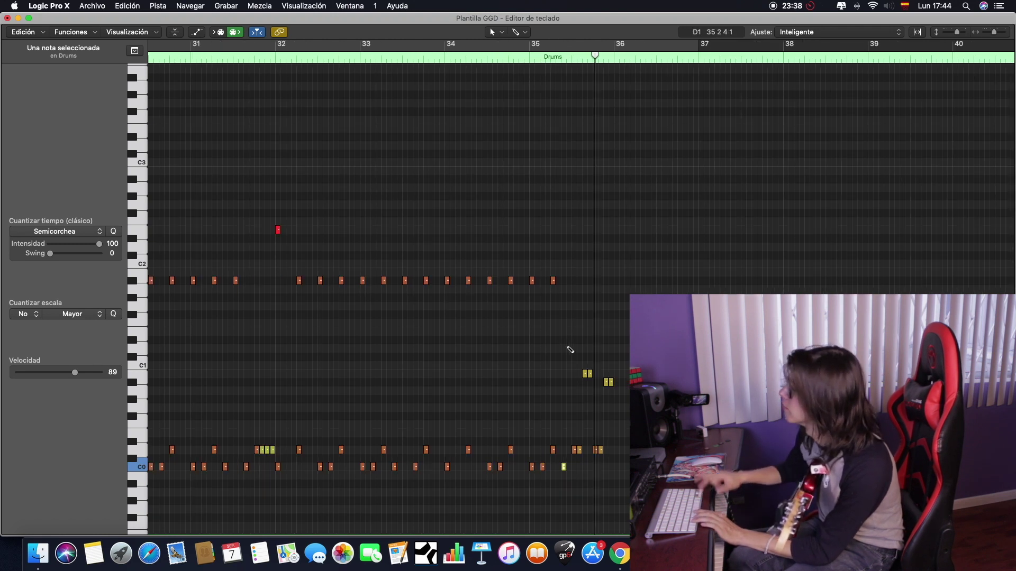
scroll(601, 374, left, 20)
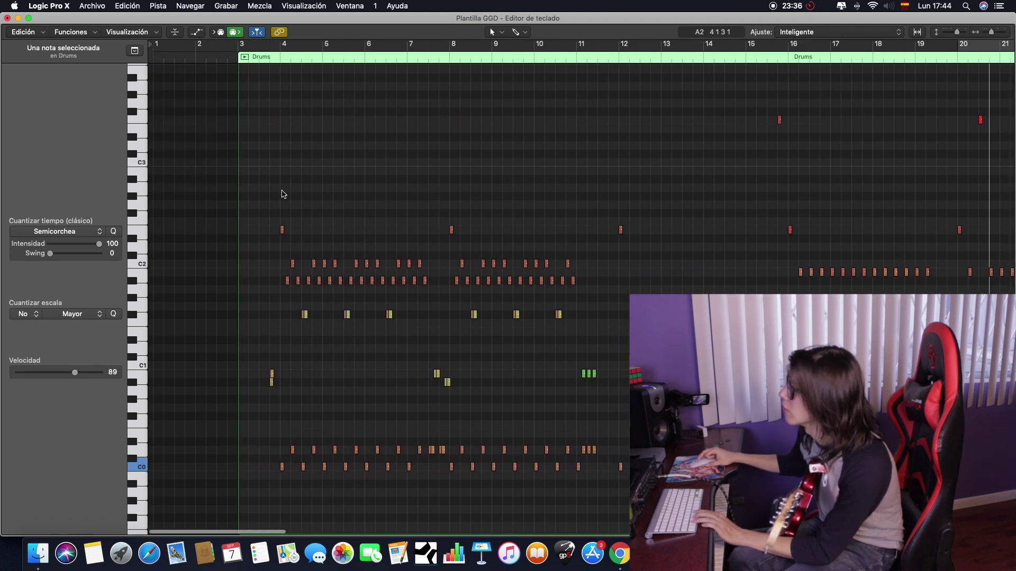
drag(281, 208, 603, 495)
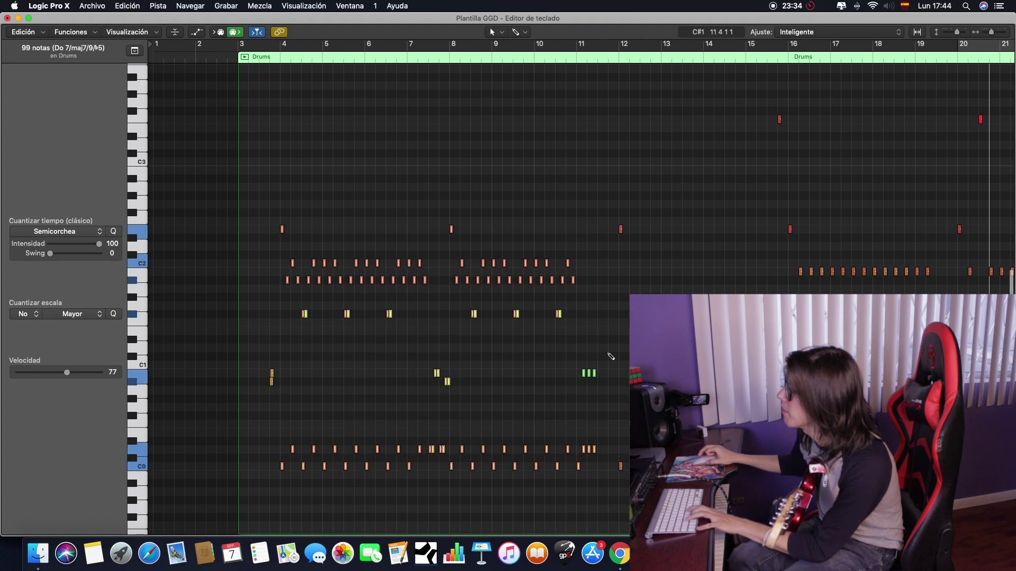
scroll(609, 356, right, 3)
scroll(608, 356, right, 15)
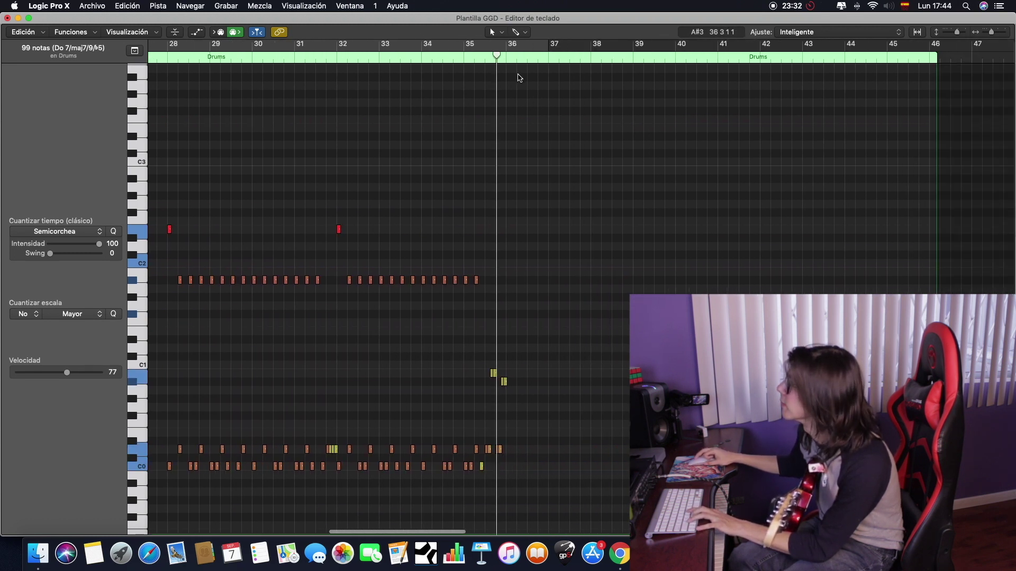
click(507, 58)
key(super+v)
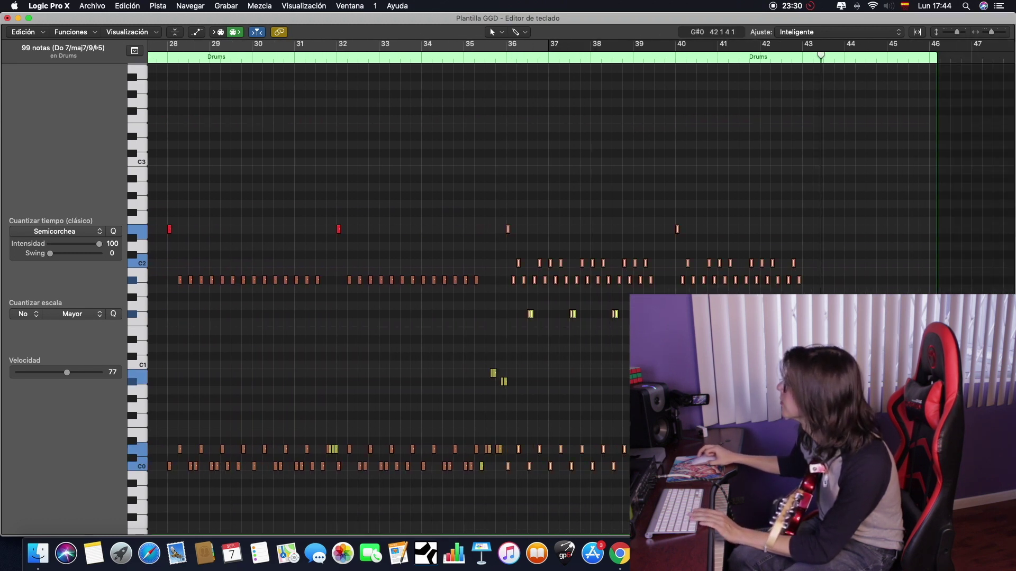
click(7, 18)
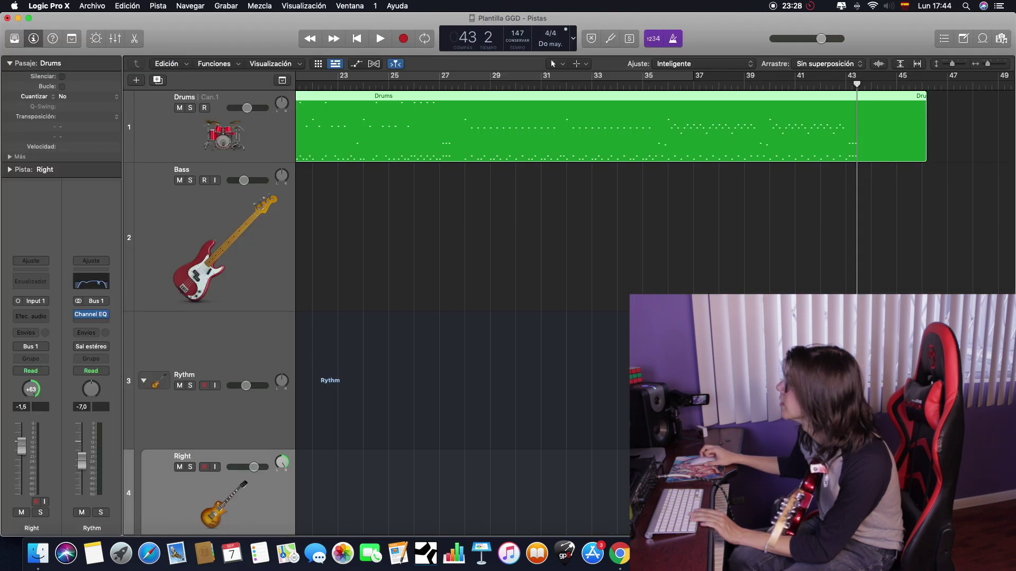
Finish recording the Left guitar take that starts at bar 20 and play it back with the Right take
scroll(603, 245, down, 5)
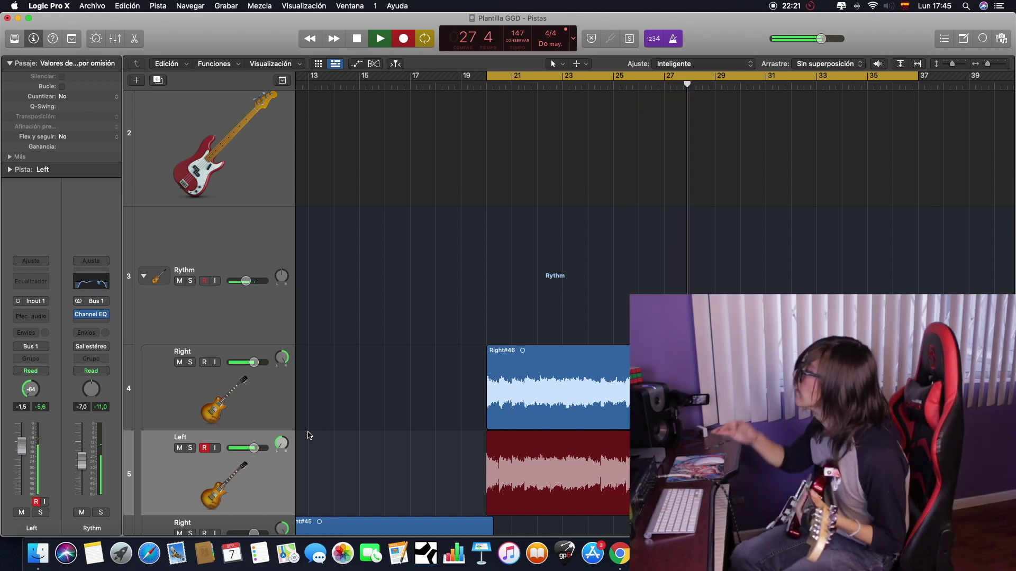
key(space)
key(space)
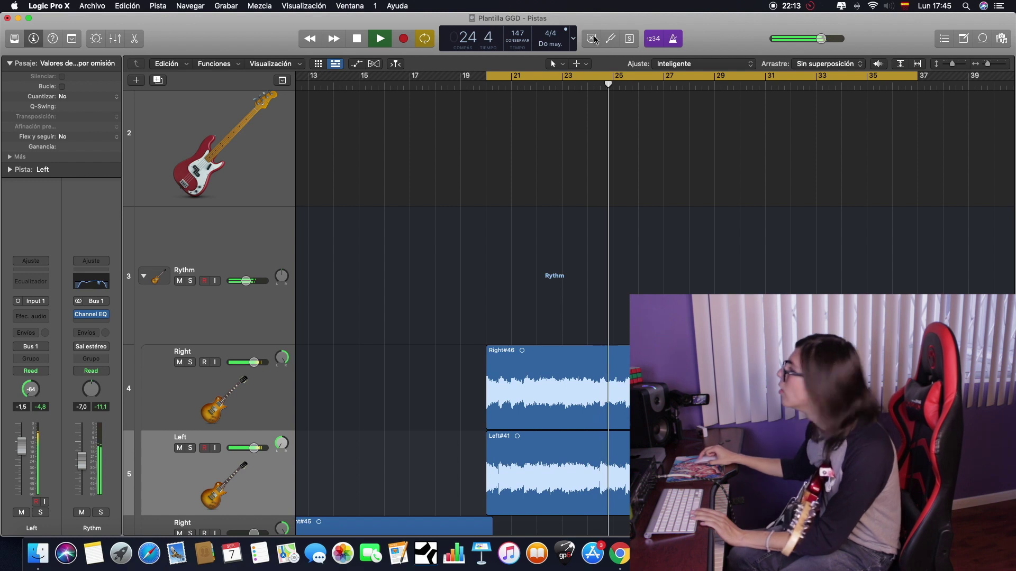
Move the cycle range to start at bar 27 and play the section with the rhythm guitars there
drag(559, 78, 812, 80)
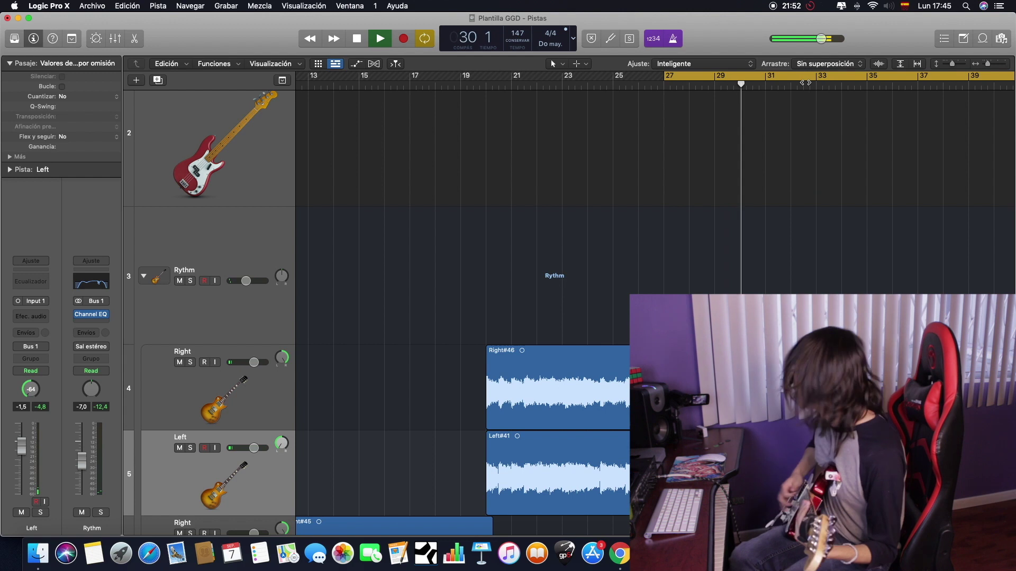
key(space)
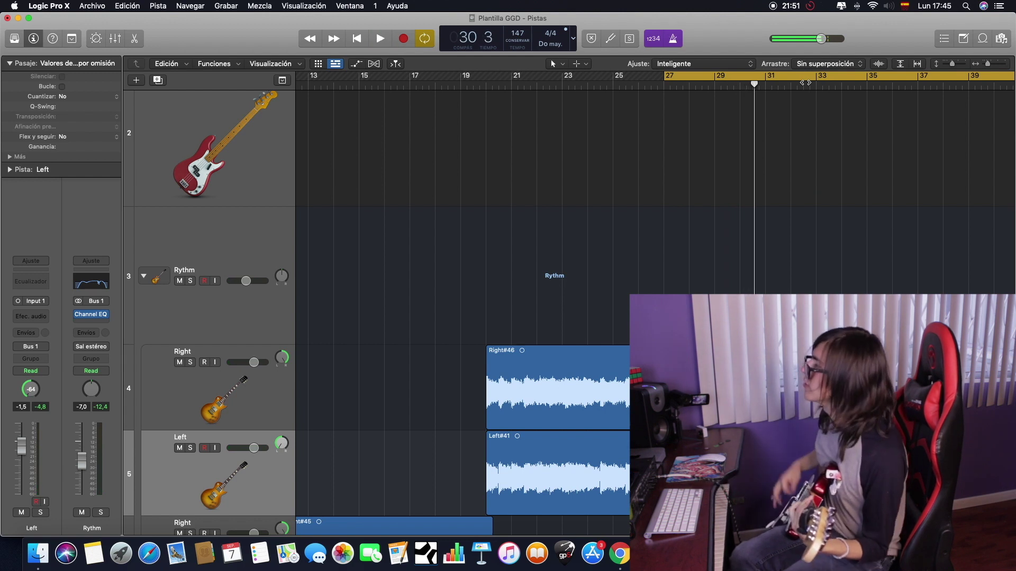
key(space)
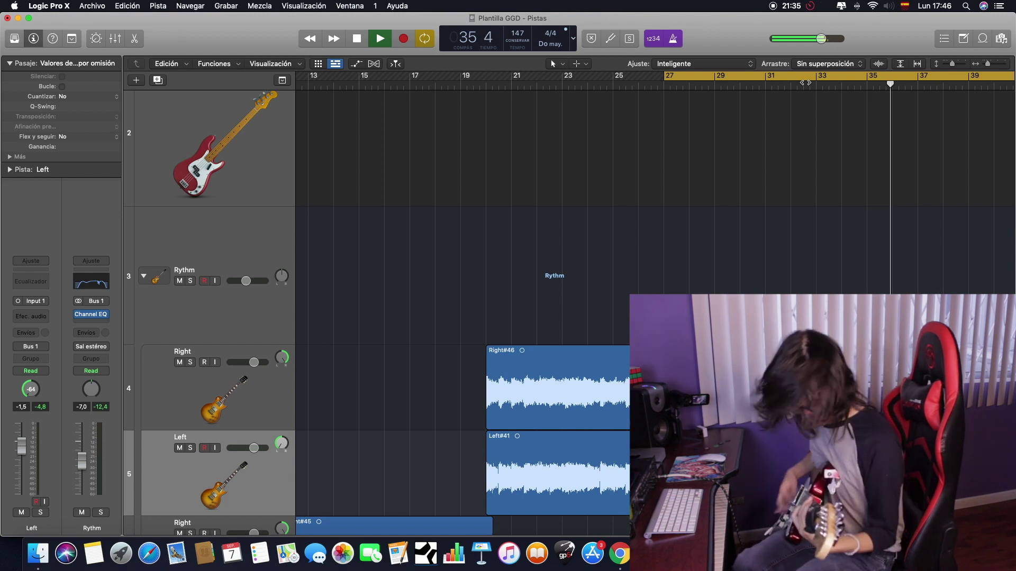
key(space)
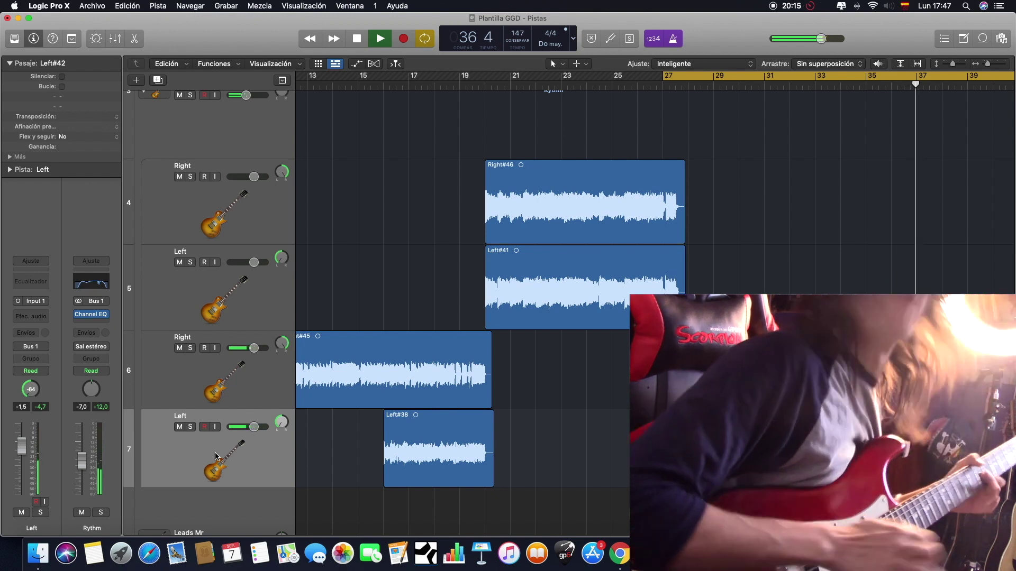
key(space)
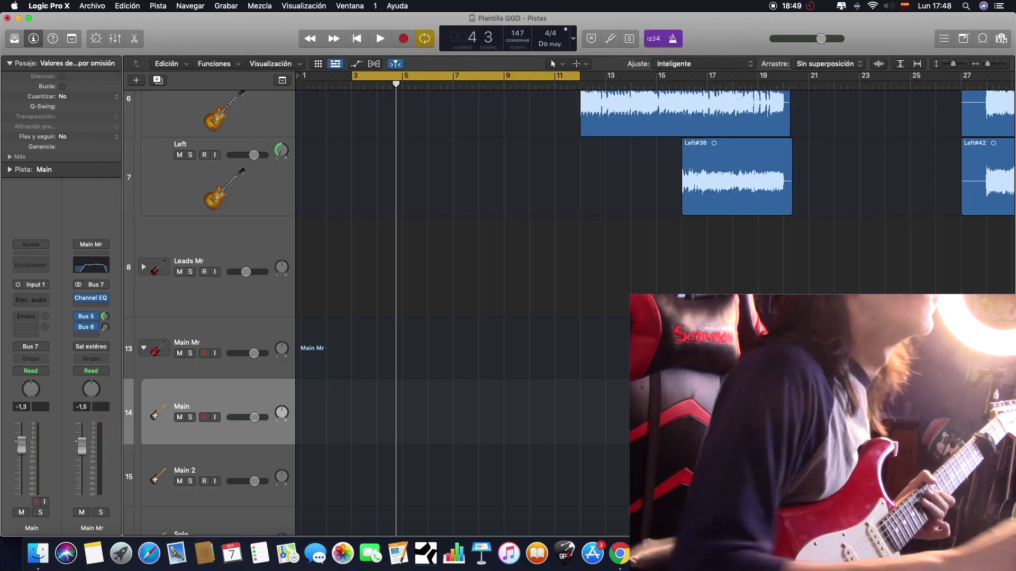
Play back the Main guitar part and record a new take on the Main track from bar 3
key(space)
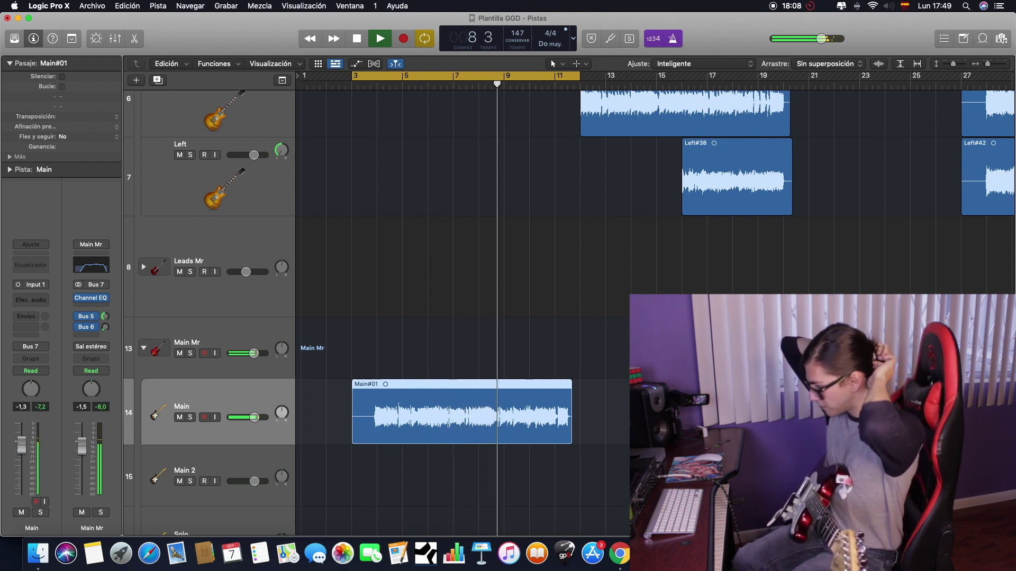
key(space)
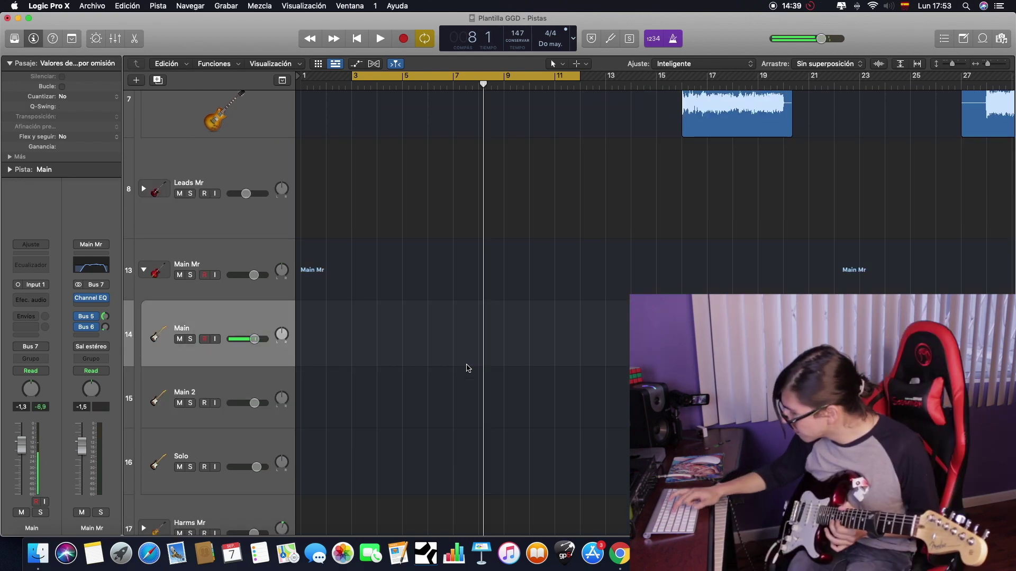
key(space)
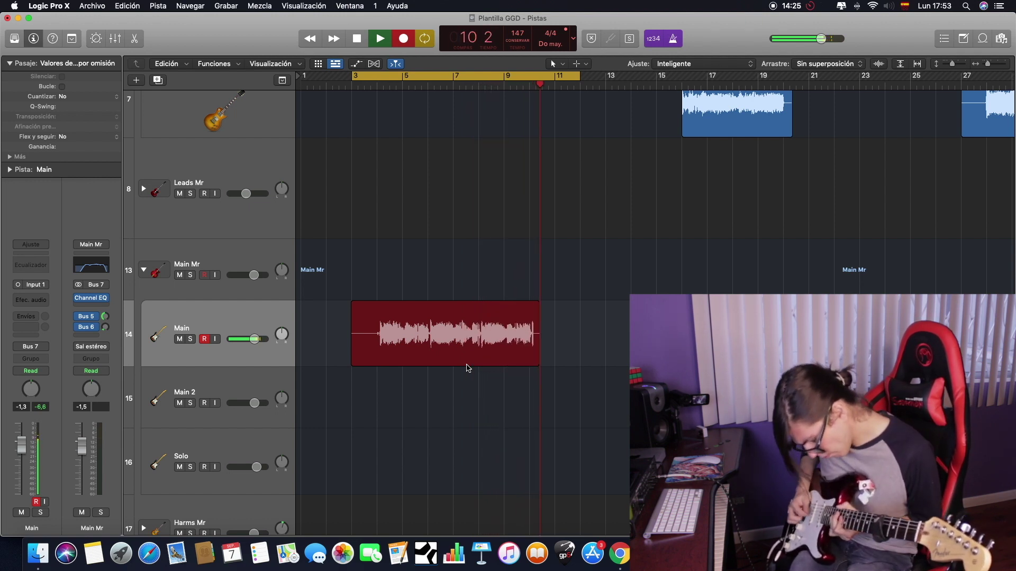
key(space)
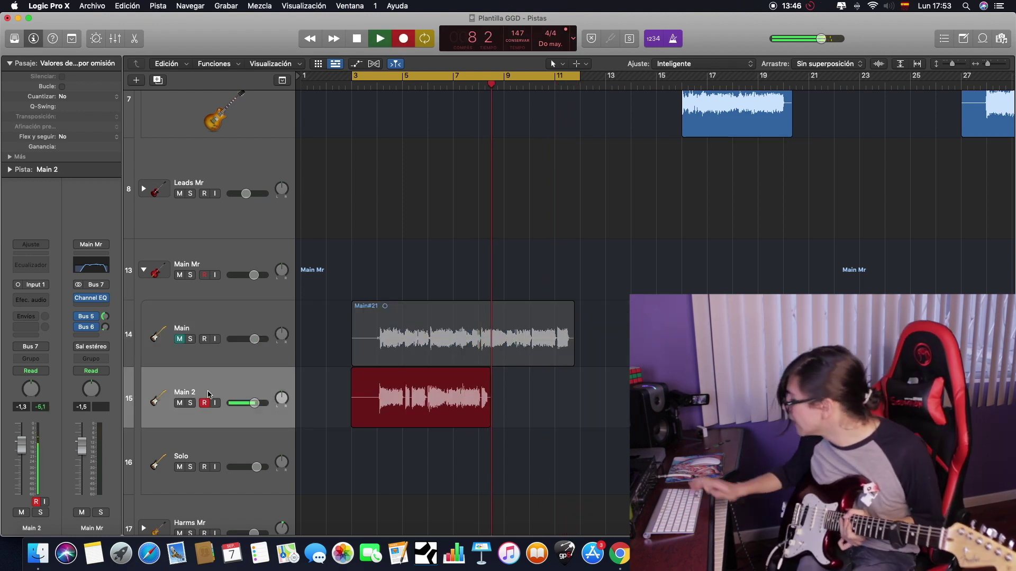
Discard the unfinished take on the Main 2 track and re-record it from bar 3 into bar 11
key(space)
key(Delete)
key(r)
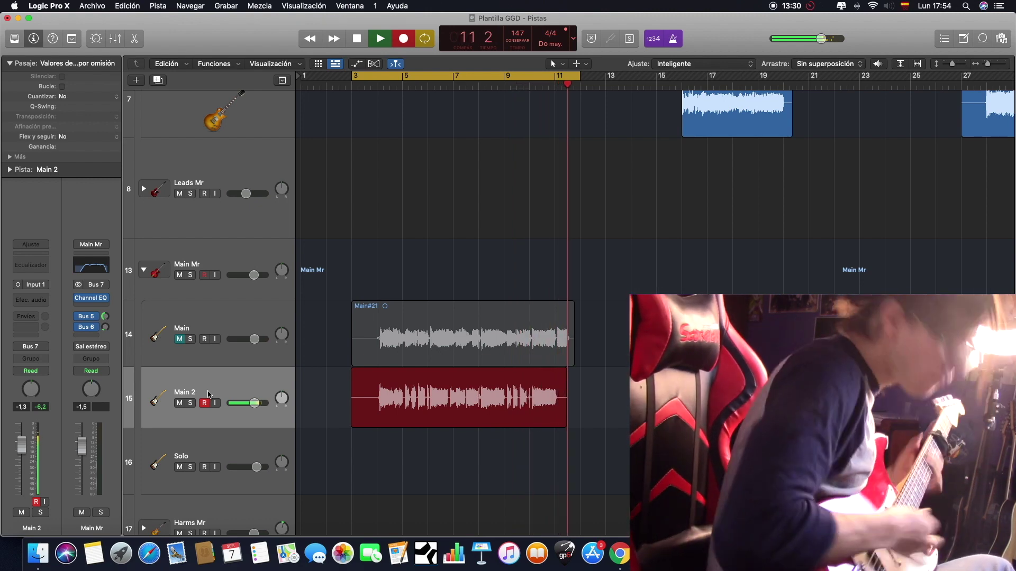
key(space)
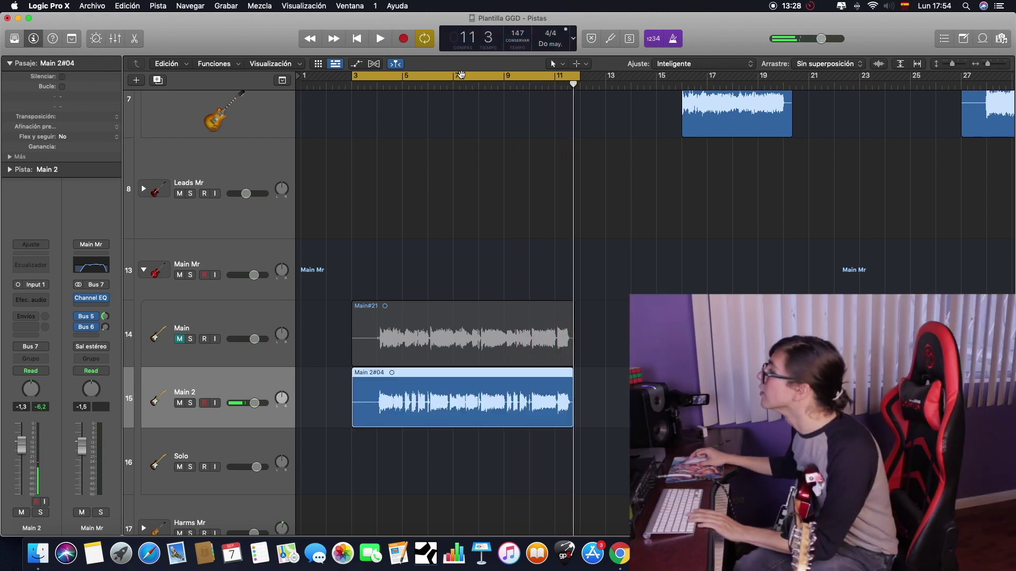
Move the cycle range to bars 11 to 20, delete the unfinished Solo take, and restart recording on the Solo track
drag(466, 80, 671, 80)
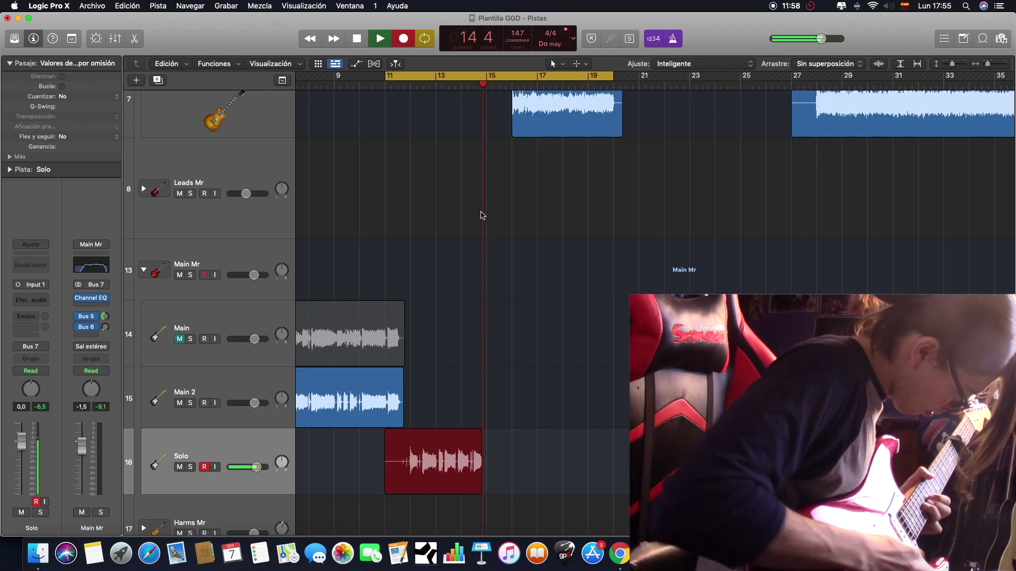
key(space)
key(BackSpace)
key(Return)
key(r)
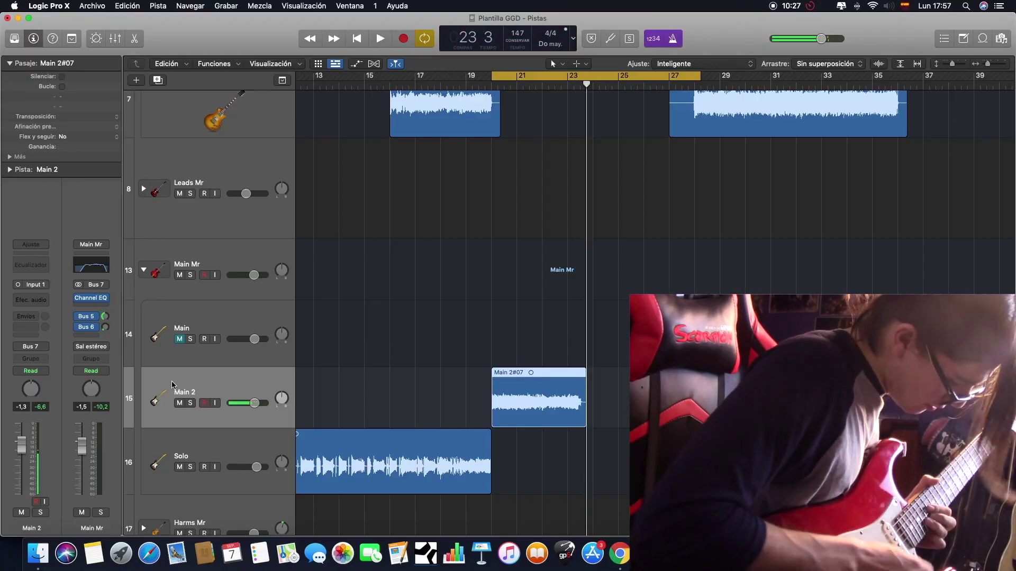
Discard the unfinished takes on the Main 2 track and re-record the part from bar 20
key(super+z)
key(Return)
key(r)
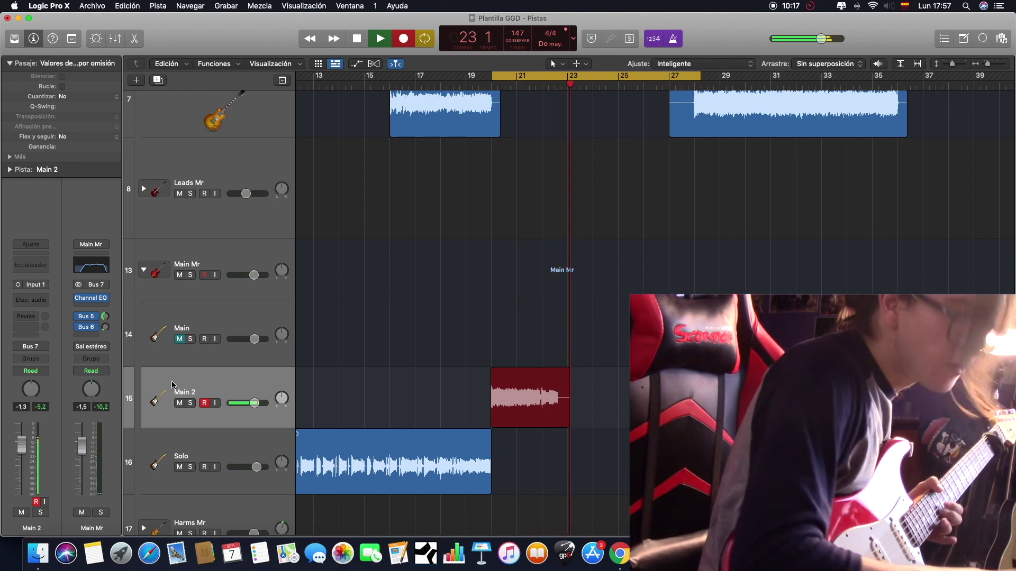
key(space)
key(BackSpace)
key(r)
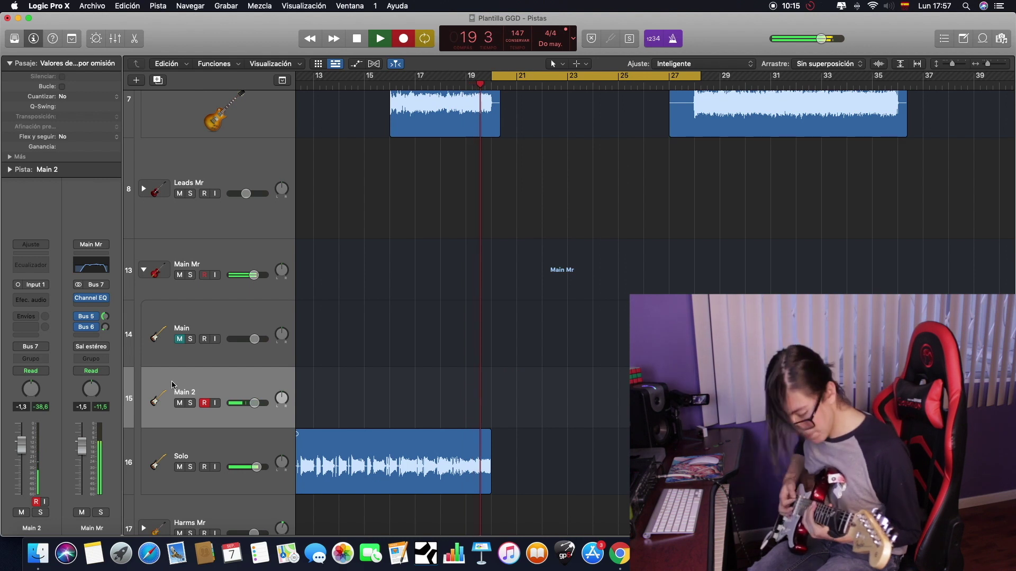
key(space)
key(BackSpace)
key(Return)
key(r)
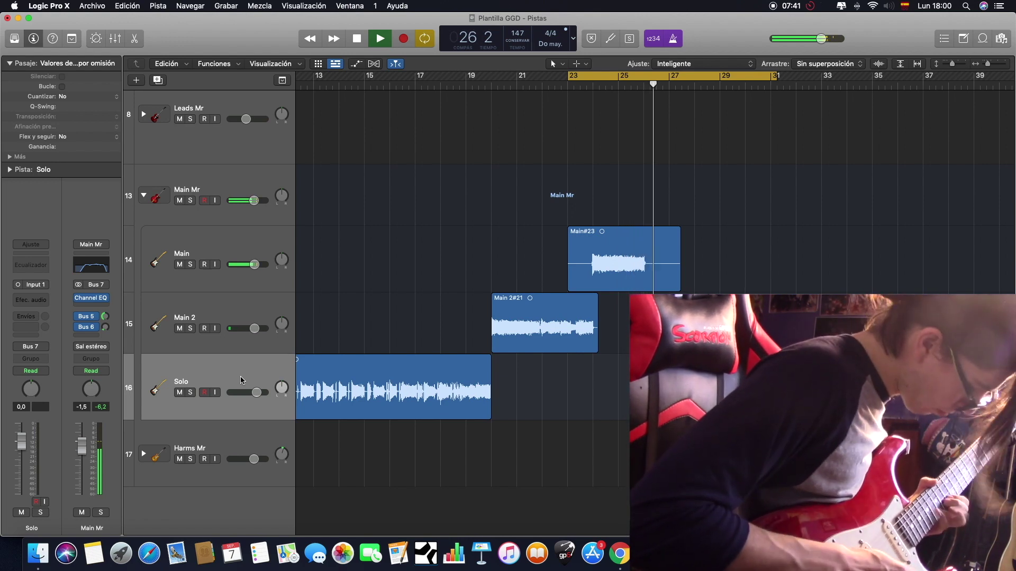
Stop playback and record a take on the Solo track over the section starting at bar 23
key(space)
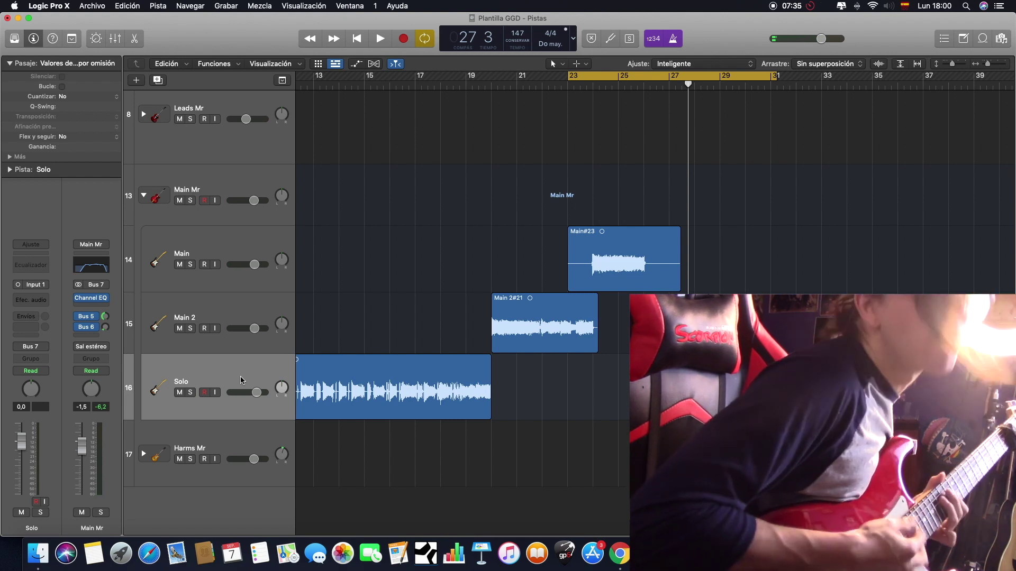
key(r)
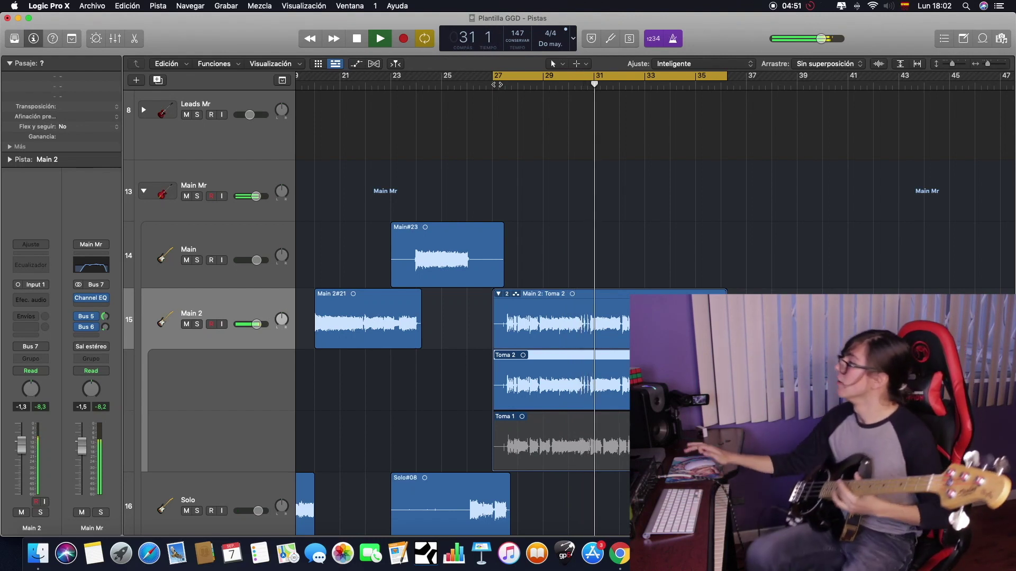
Stop playback and extend the start of the cycle range back to bar 3
key(space)
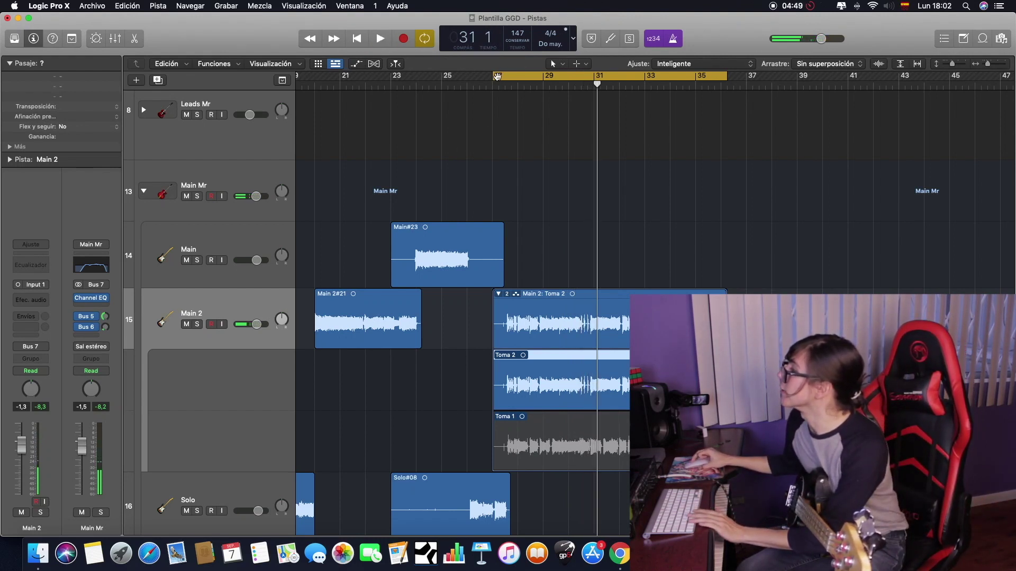
drag(493, 80, 347, 104)
scroll(541, 168, right, 10)
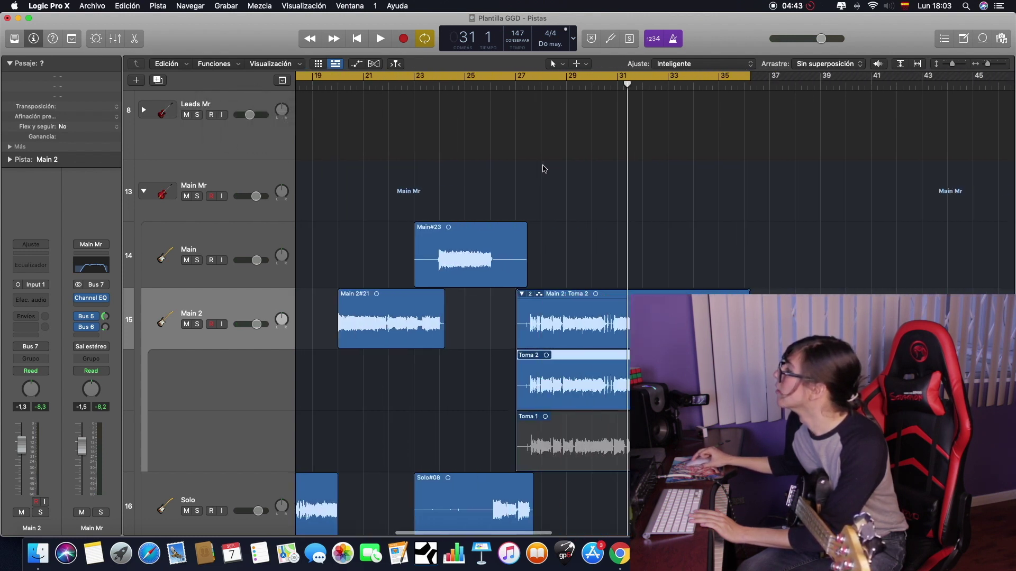
scroll(601, 139, left, 10)
scroll(601, 139, up, 5)
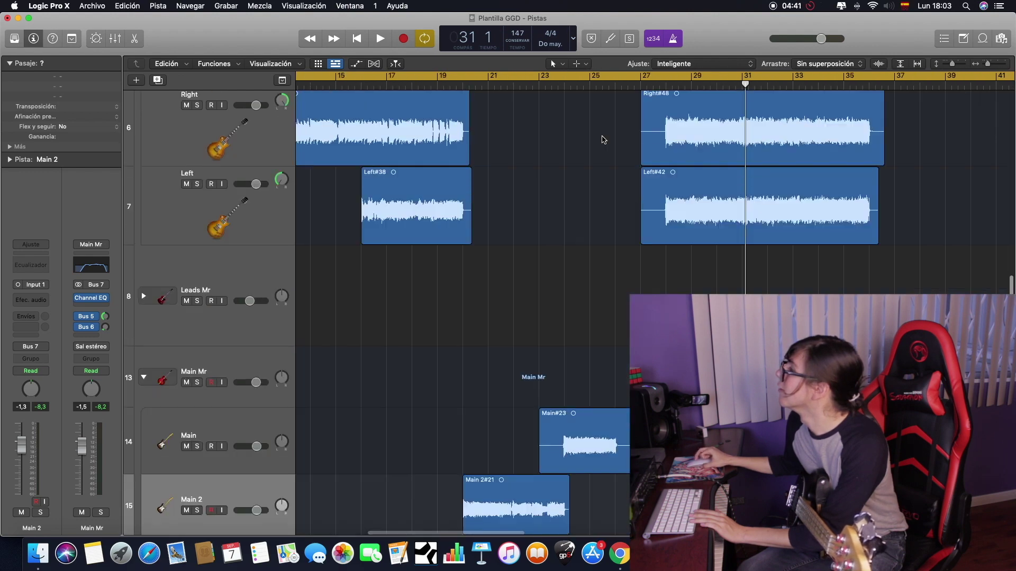
scroll(349, 192, up, 5)
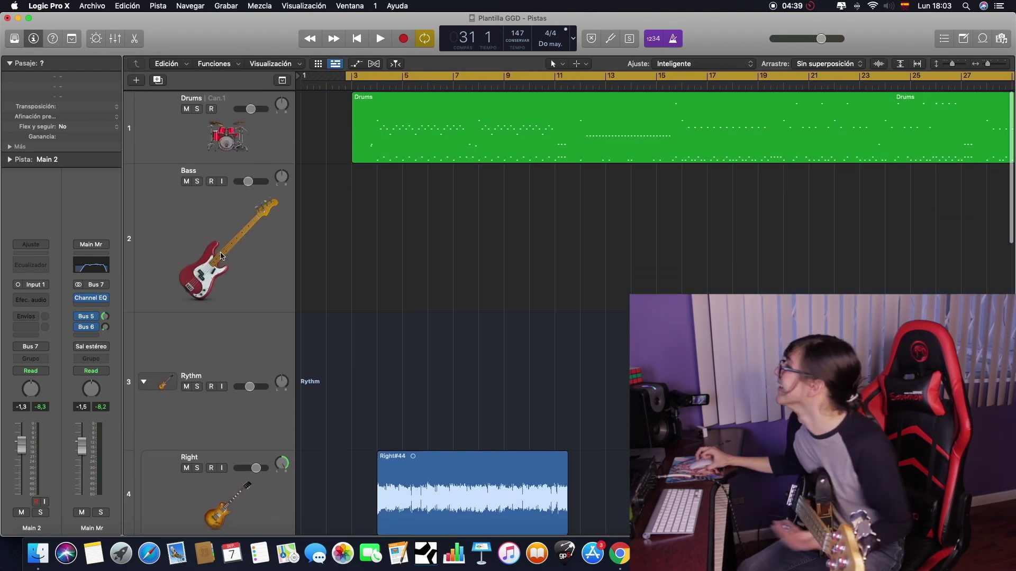
Record the bass part on the Bass track from bar 3 to bar 36, discarding the first short take
click(227, 252)
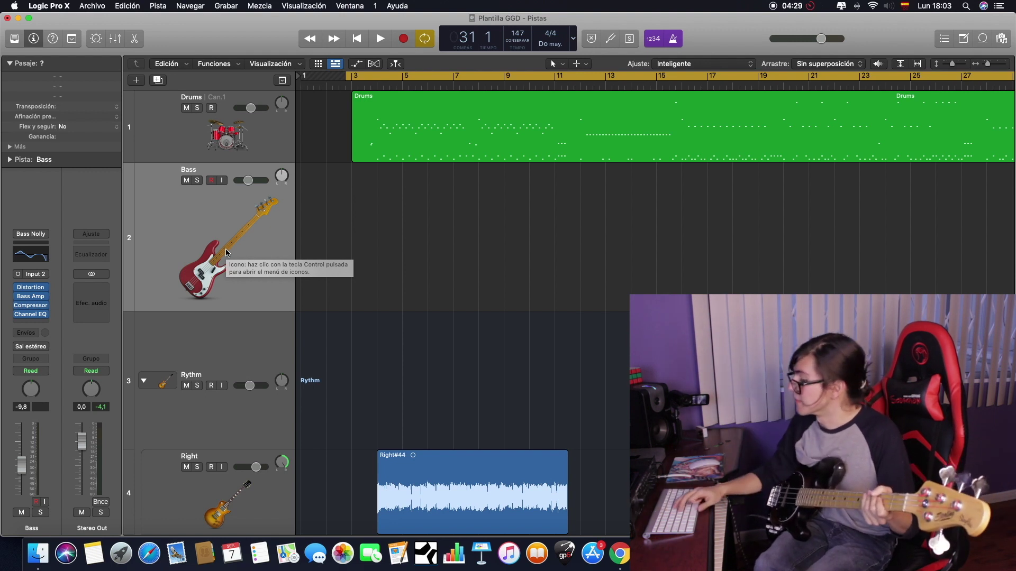
key(Return)
key(space)
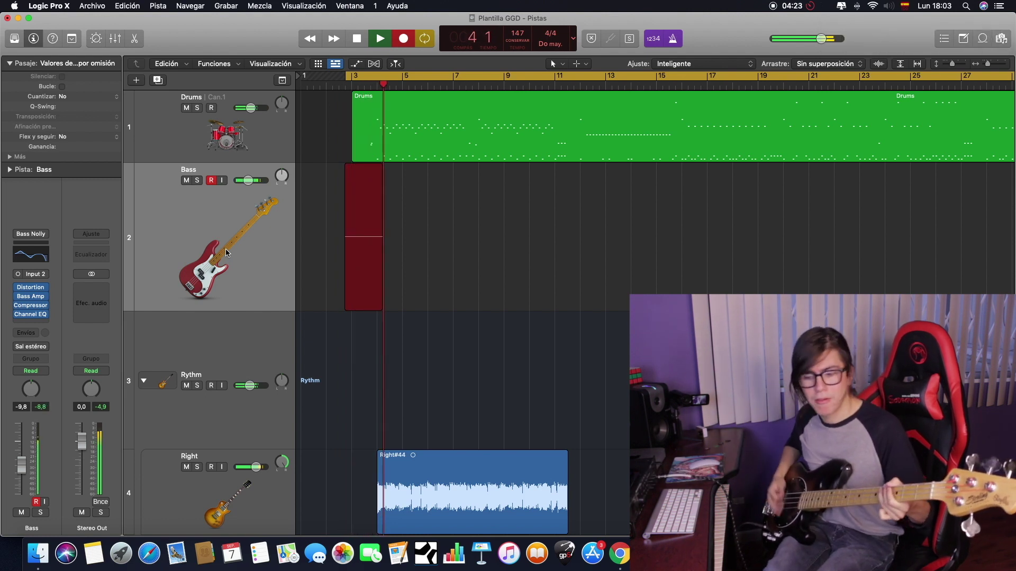
key(space)
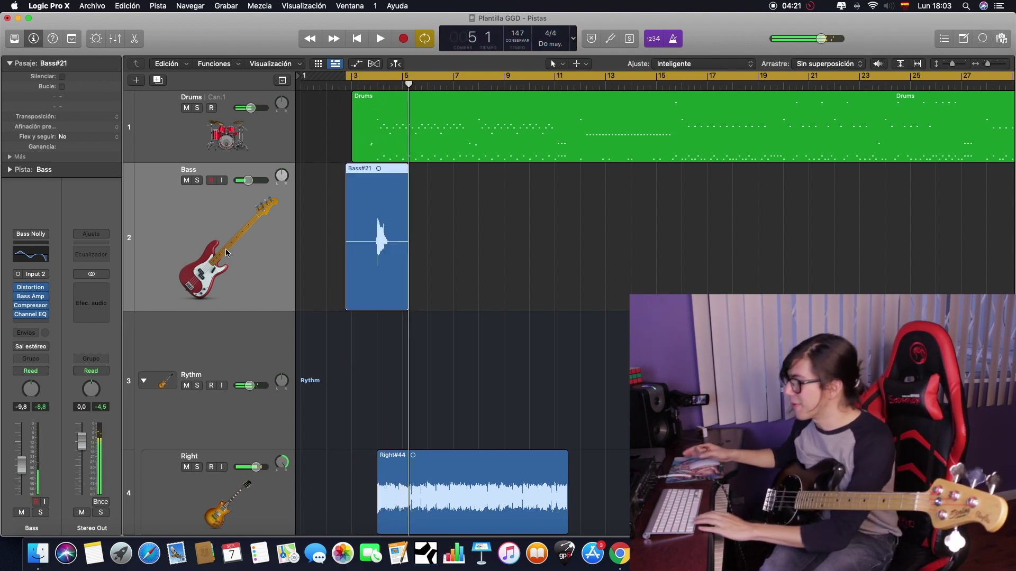
key(super+z)
key(space)
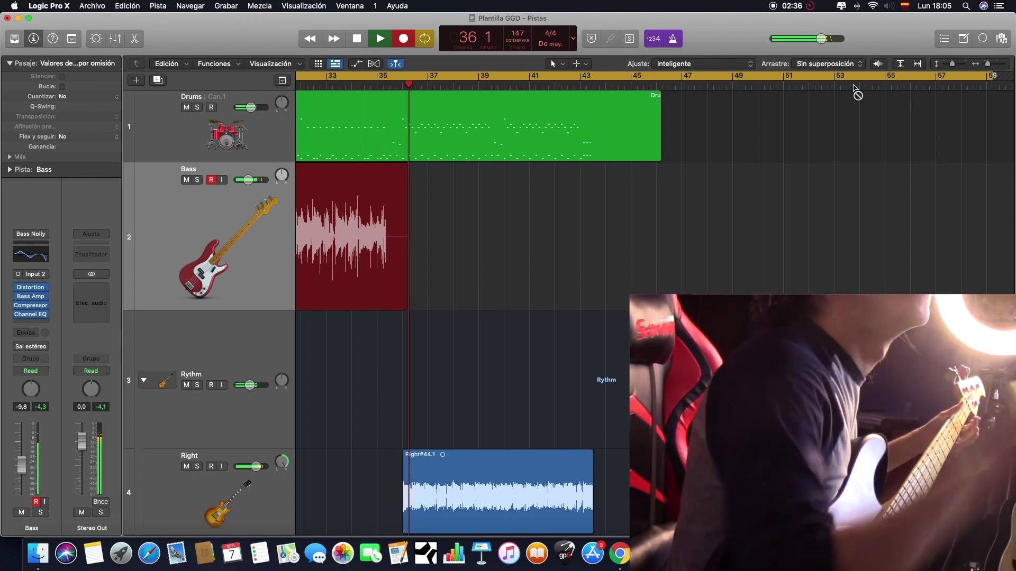
key(space)
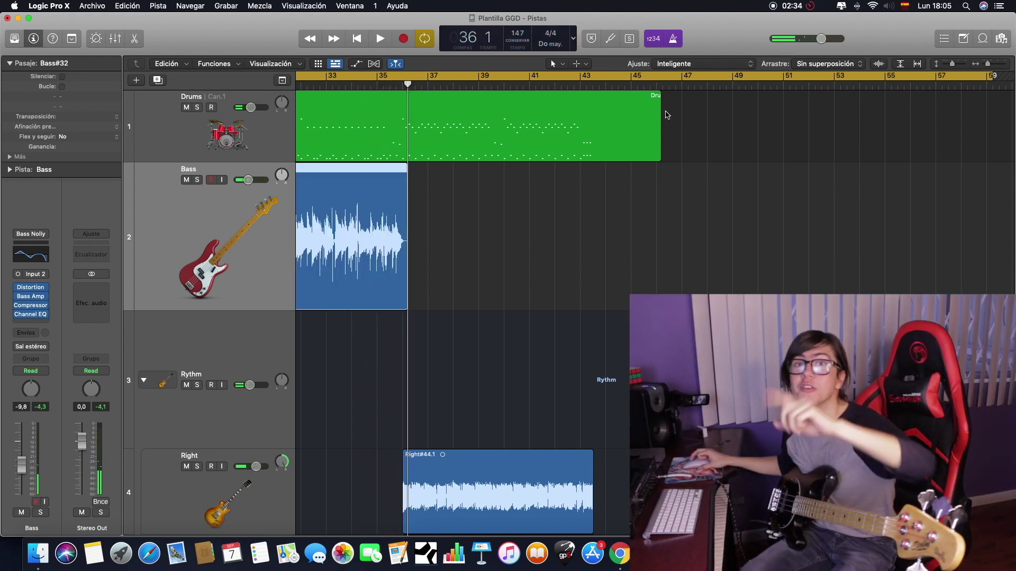
Trim the first bass region to start at bar 4 and place a copy at bar 36, trimming the preceding region's end to meet it
scroll(679, 128, left, 15)
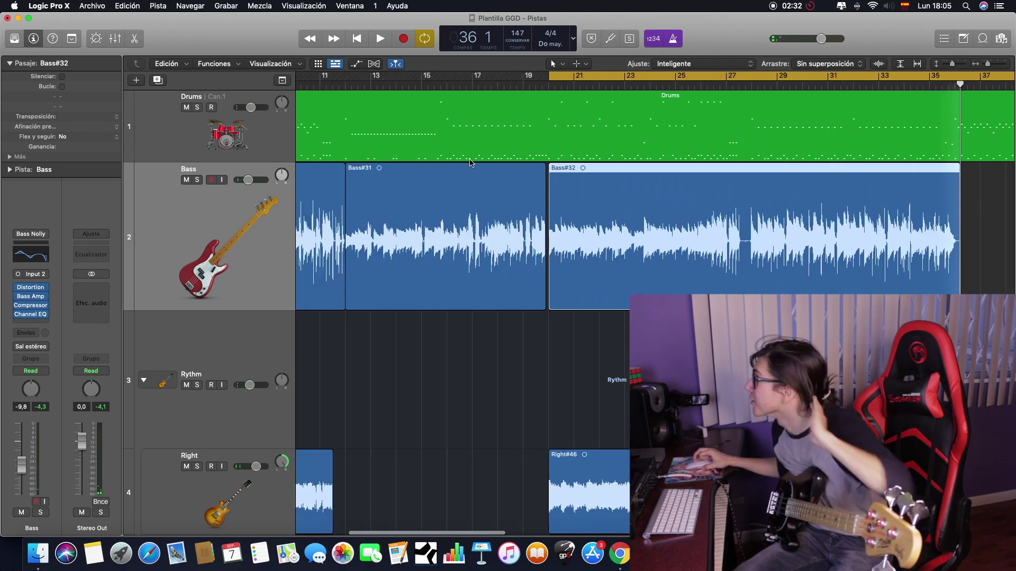
drag(343, 298, 374, 289)
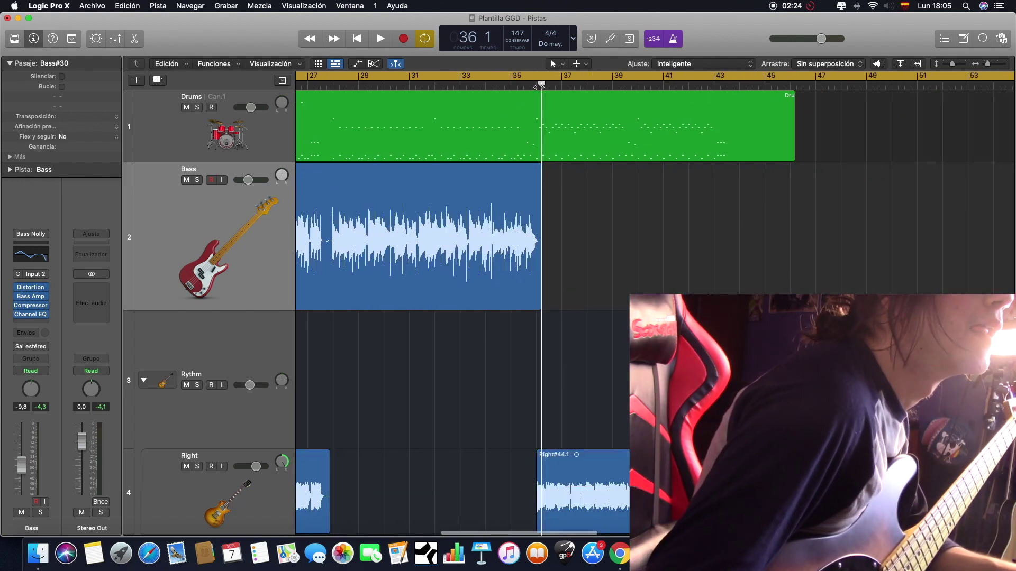
click(538, 88)
drag(539, 305, 536, 307)
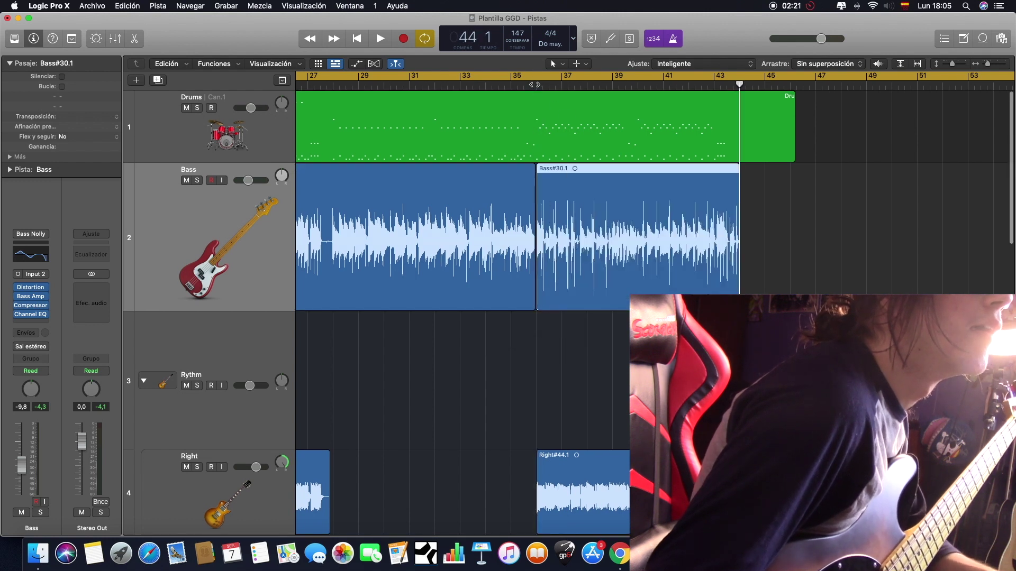
key(space)
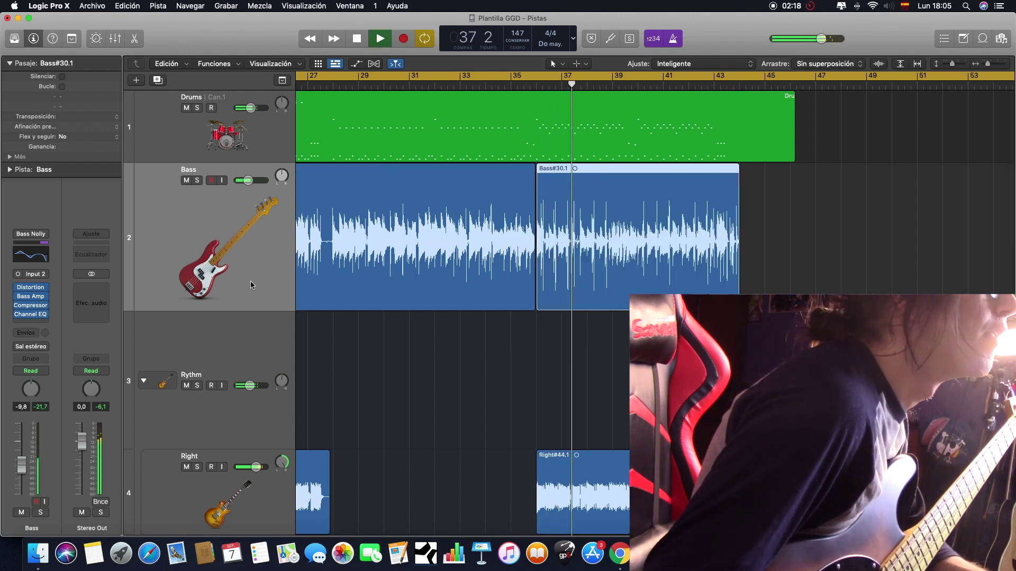
drag(21, 466, 21, 445)
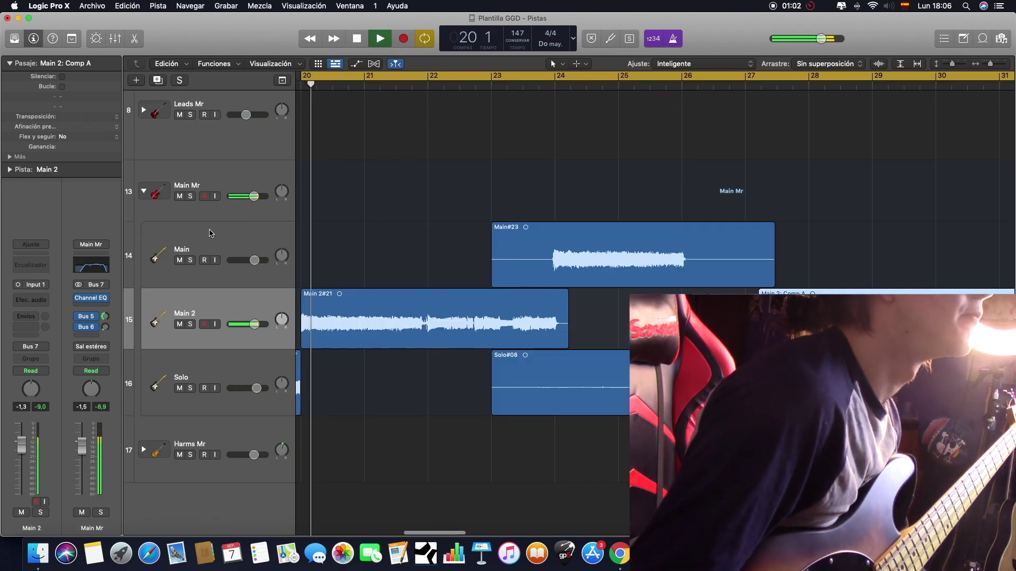
Play the song from bar 3 and compare the Main and Main 2 guitars by muting each in turn
key(space)
scroll(443, 102, left, 10)
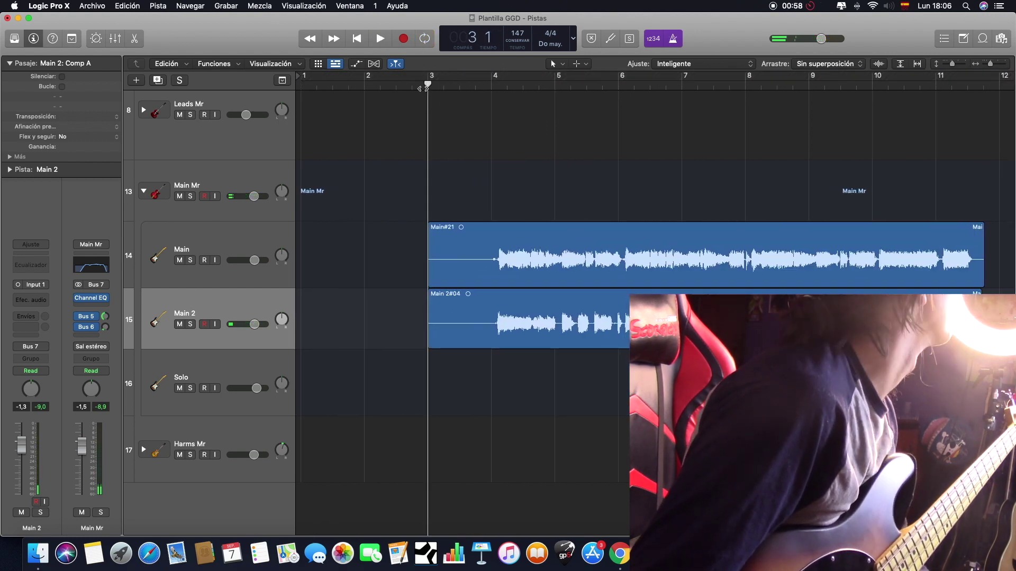
key(space)
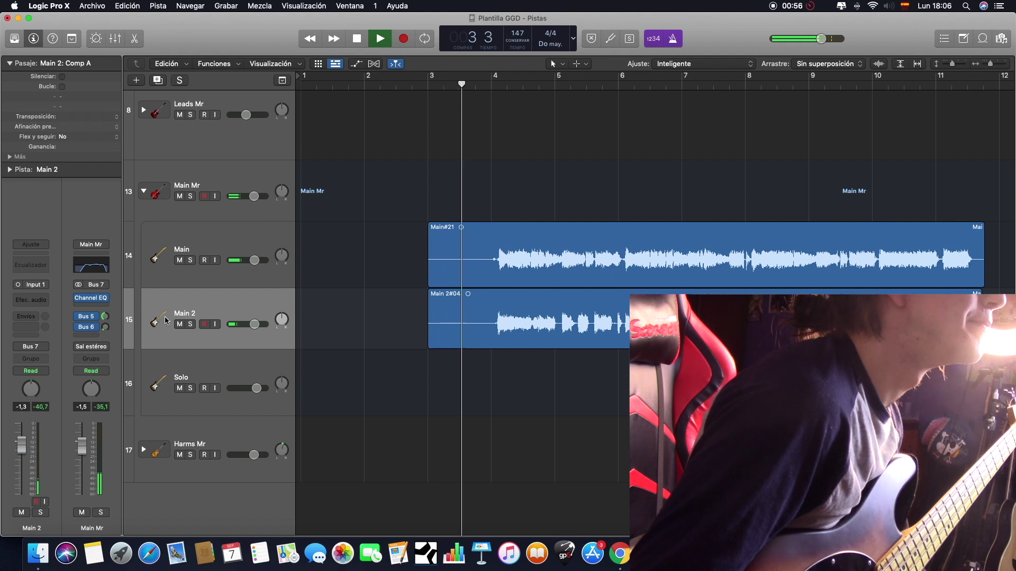
click(179, 324)
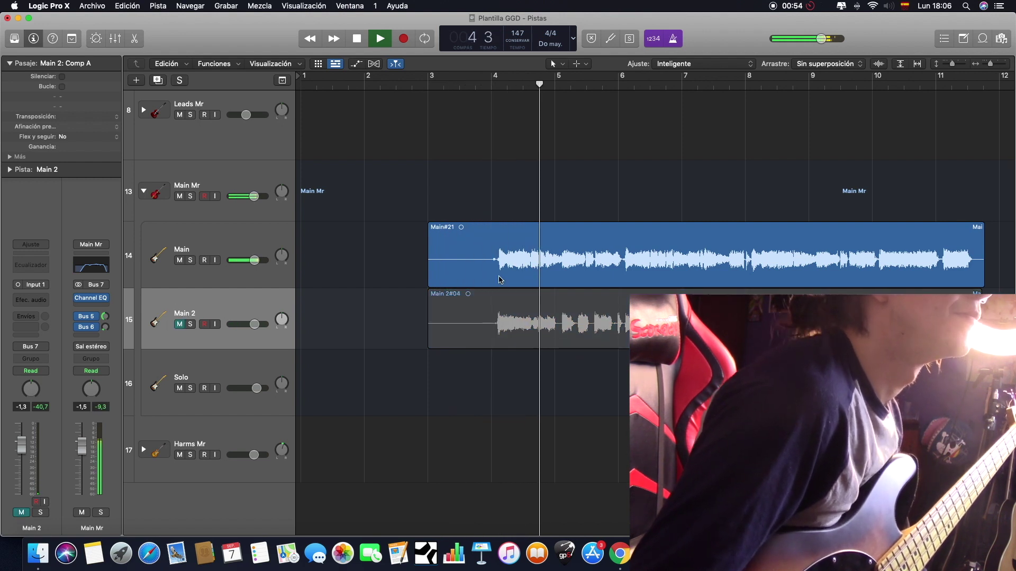
click(180, 324)
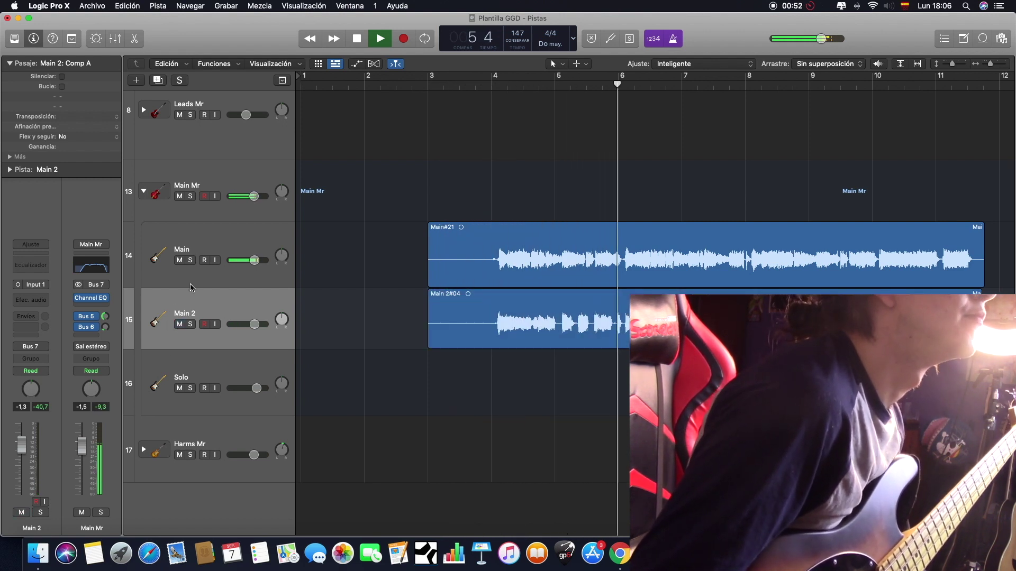
click(180, 260)
scroll(566, 317, right, 3)
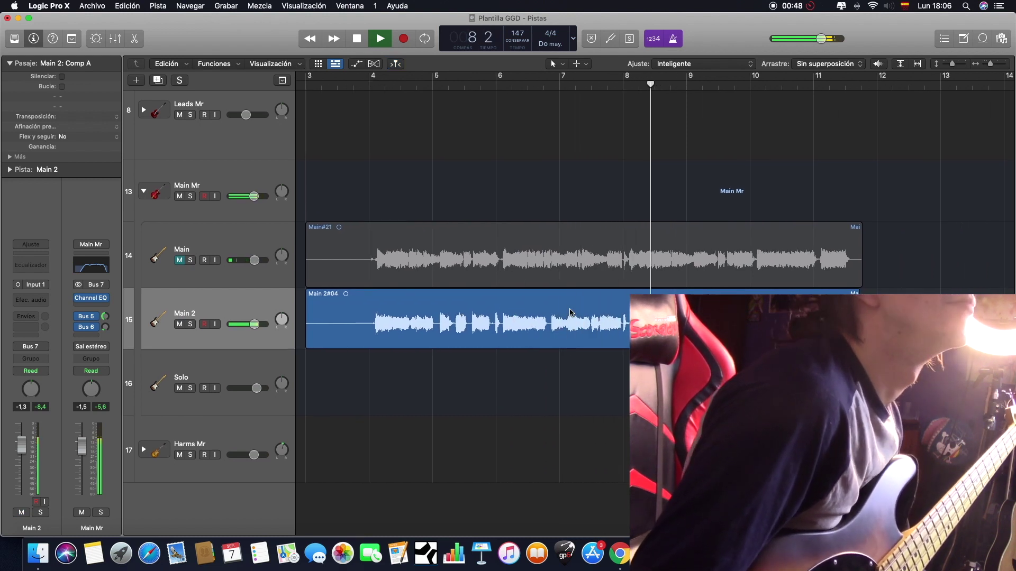
scroll(550, 325, left, 3)
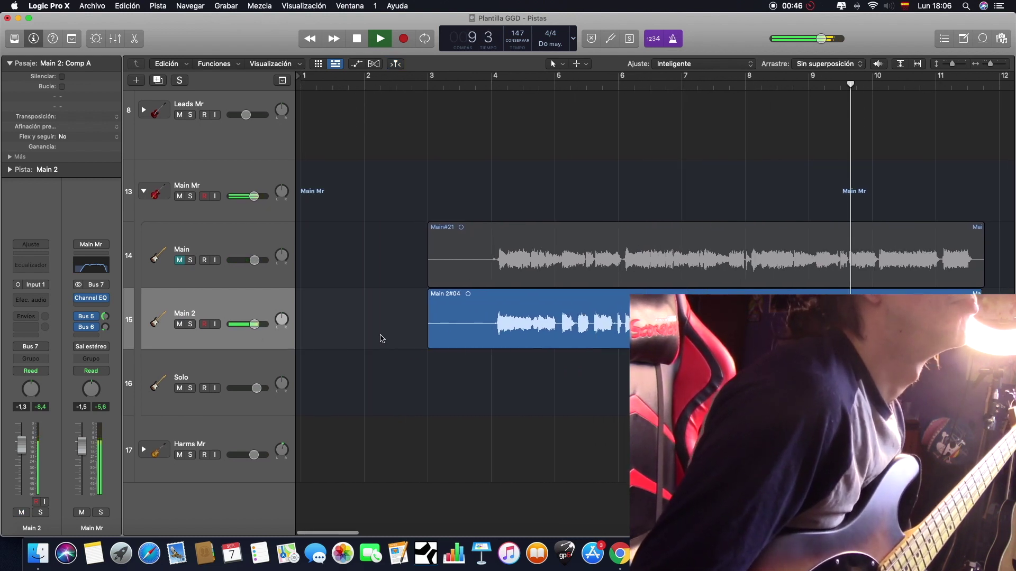
scroll(369, 339, right, 2)
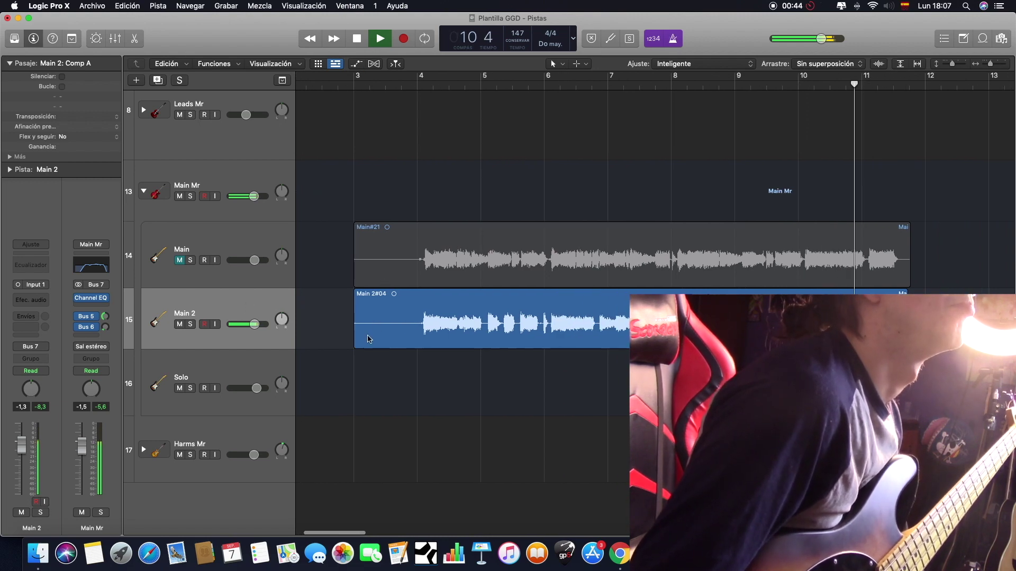
Trim the first Main 2 region to start at bar 4 and paste a copy on the Main track at bar 36
drag(358, 345, 418, 346)
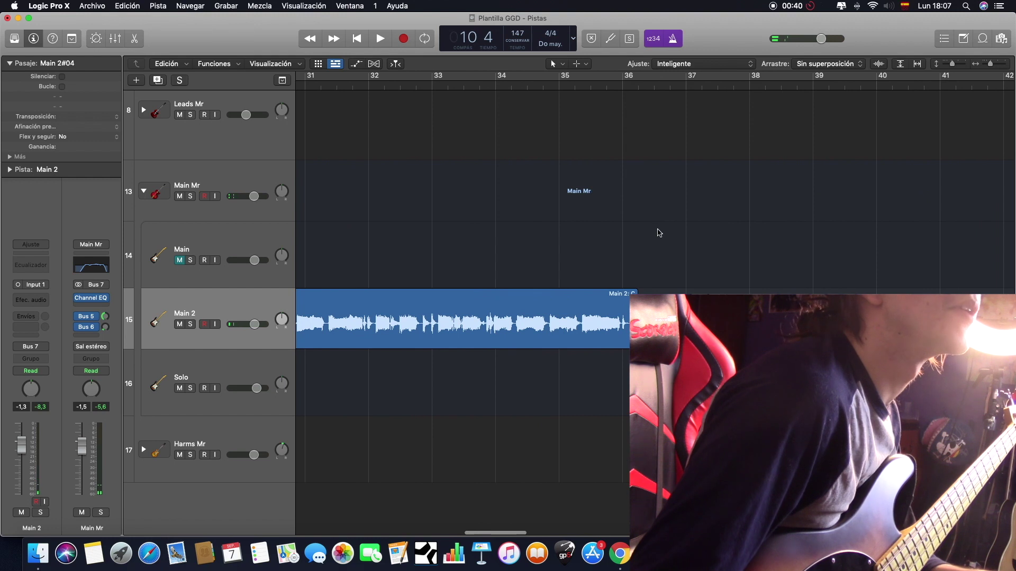
key(space)
key(space)
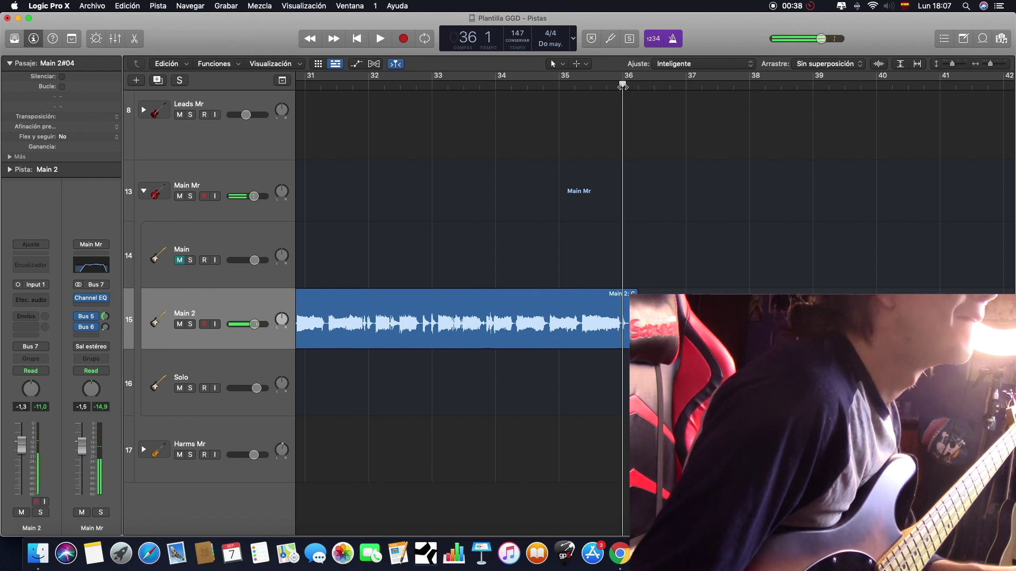
click(167, 251)
key(super+v)
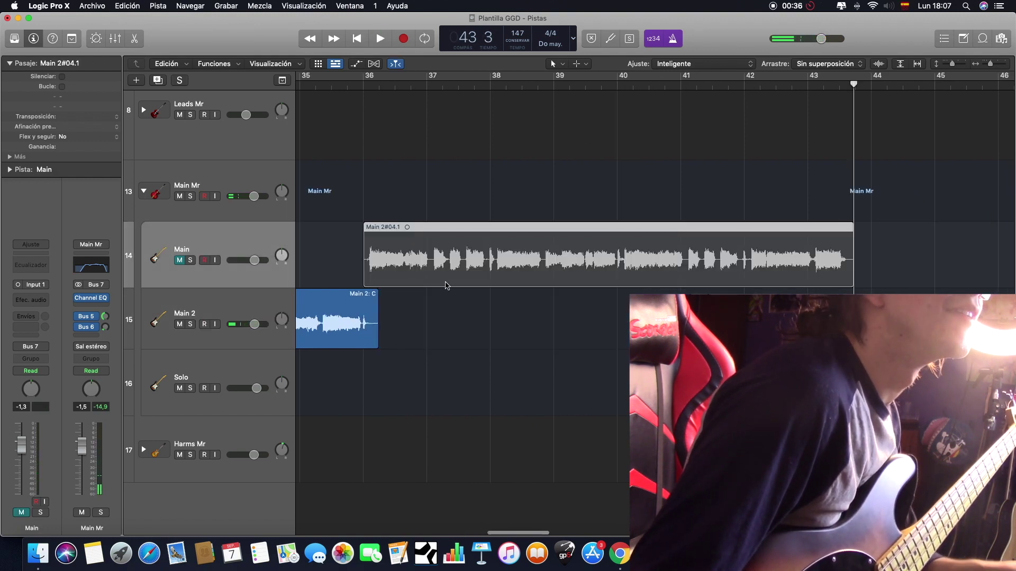
Unmute the Main track and delete the original Main 2 region at bar 4
click(184, 262)
scroll(544, 143, left, 15)
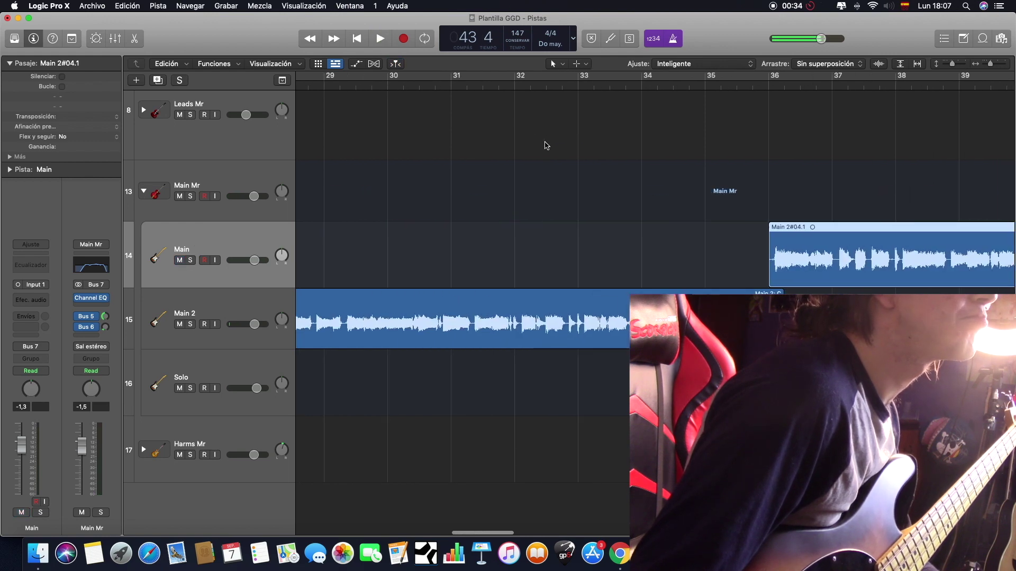
scroll(572, 313, left, 3)
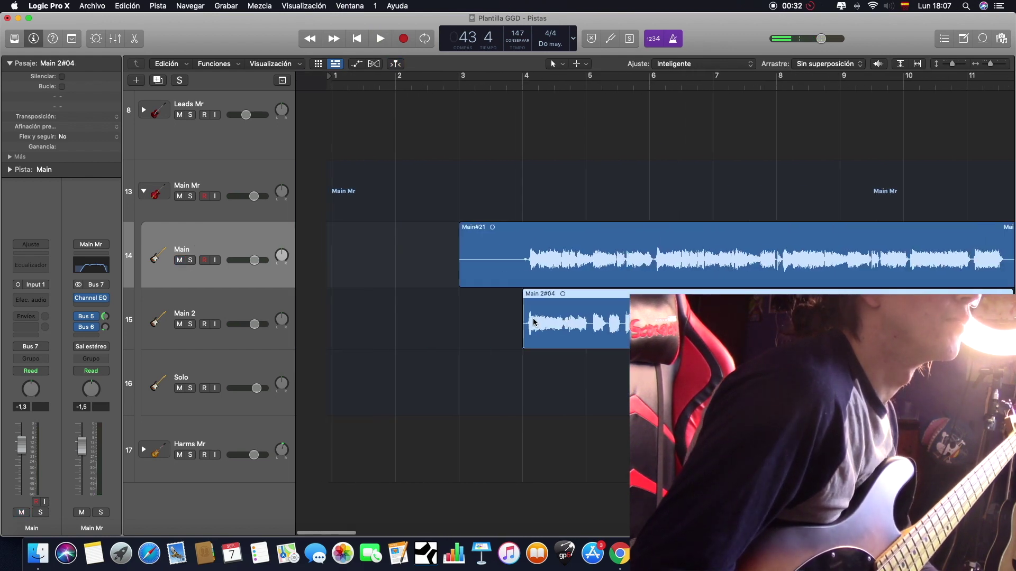
key(Delete)
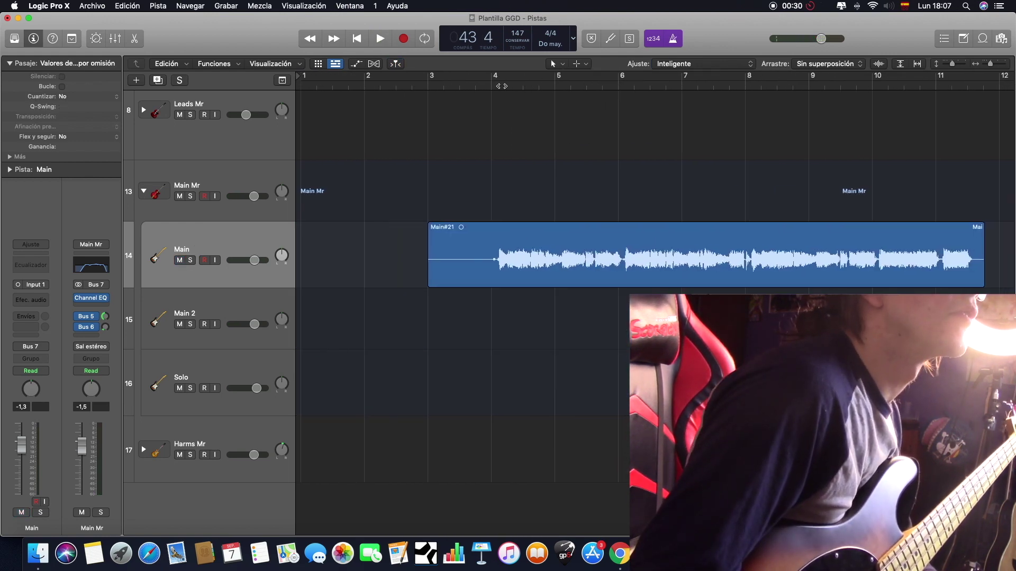
Play the Main guitar from bar 4 and the pasted region at bar 36 to check the result
key(space)
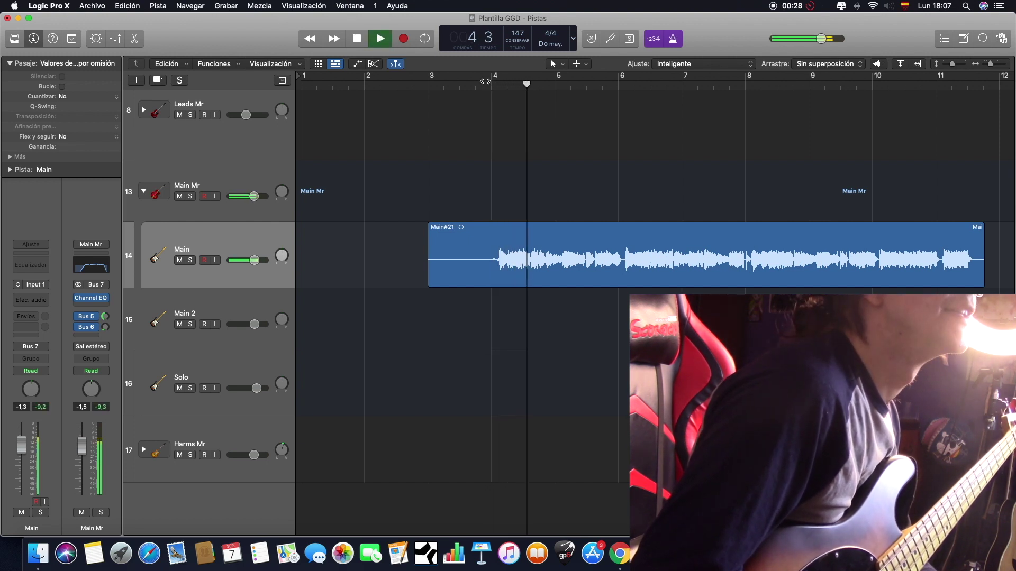
scroll(800, 252, right, 3)
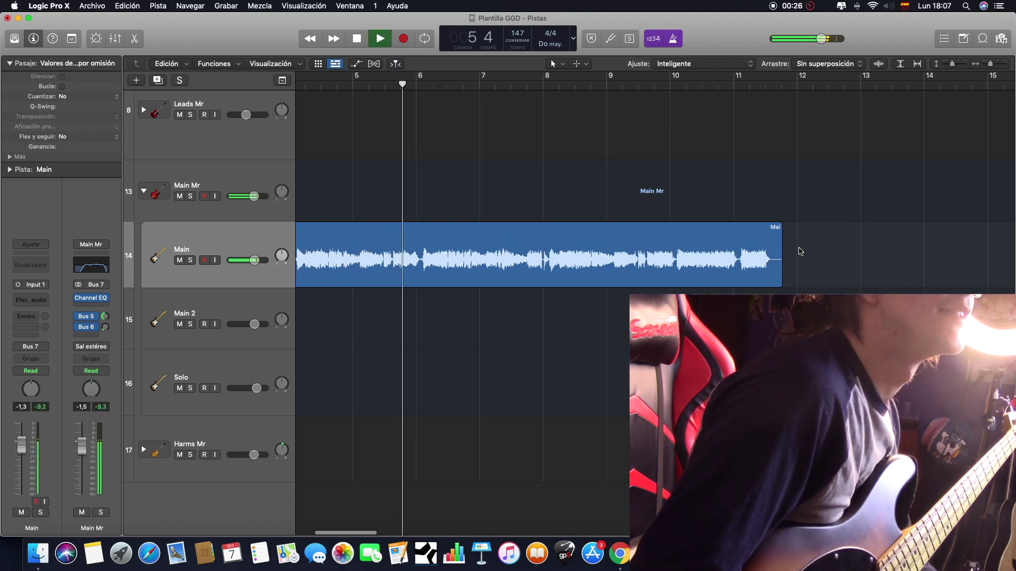
scroll(799, 252, left, 2)
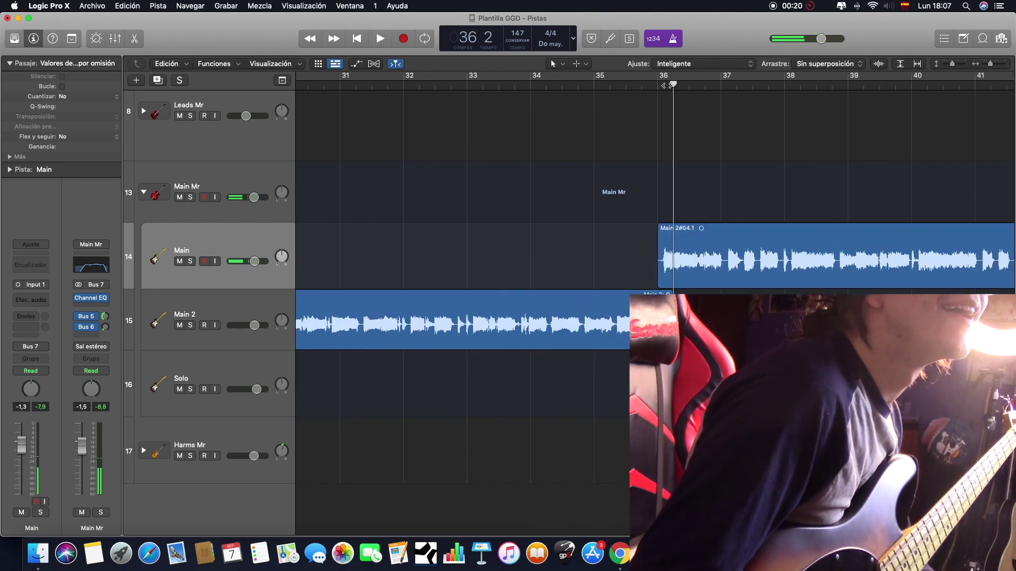
Copy the bar 36 region on the Main track and delete the Main region at bar 3 along with its audio file Main#21.aif
key(space)
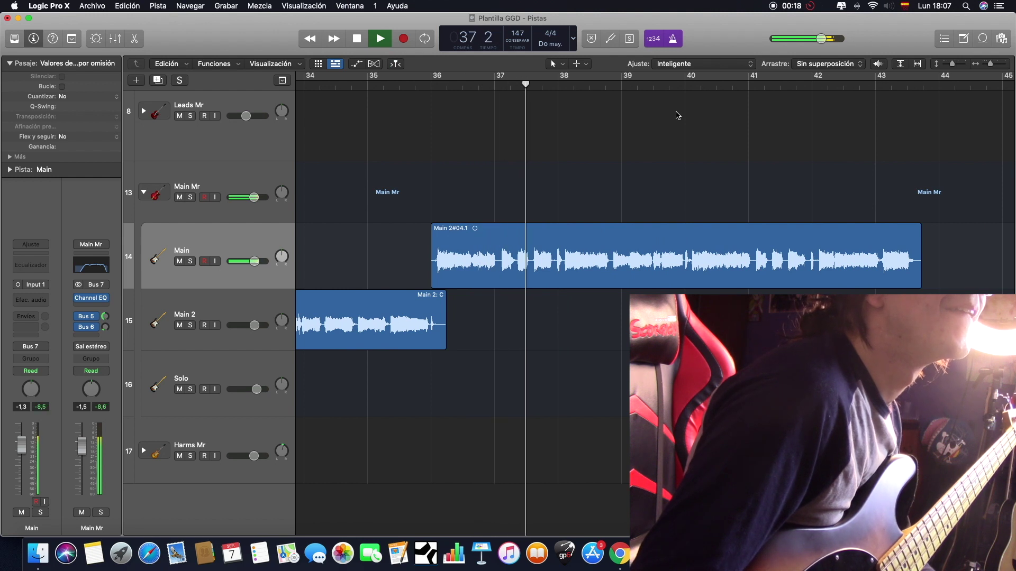
click(437, 274)
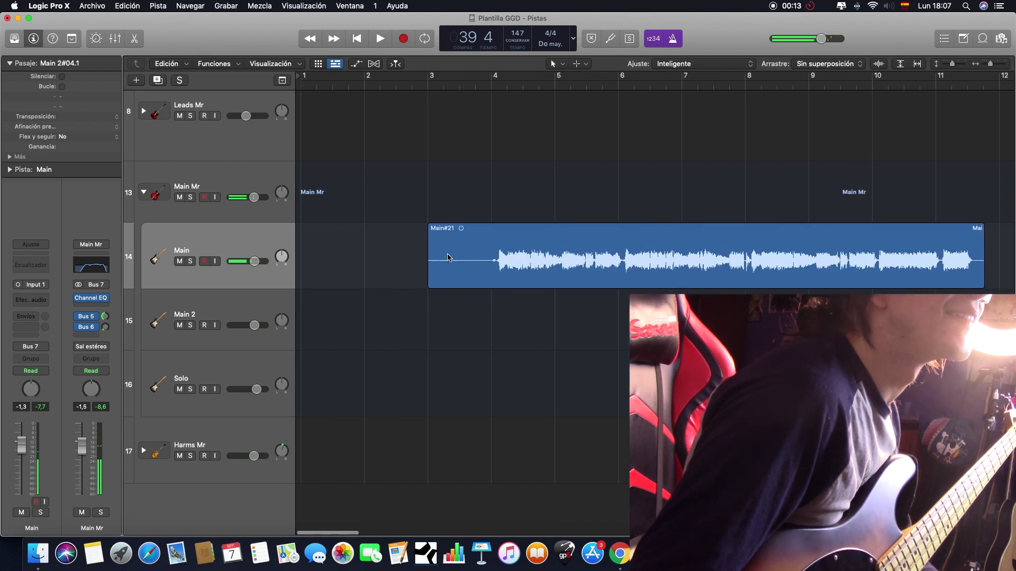
click(478, 251)
key(Delete)
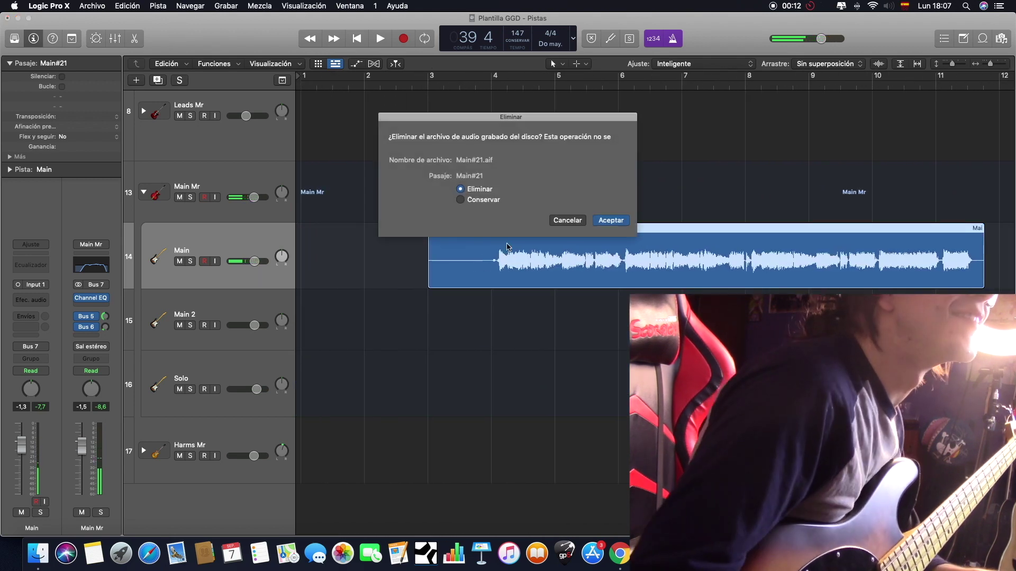
click(602, 221)
Paste the copied region on the Main track and move it to start at bar 4
click(428, 88)
key(super+v)
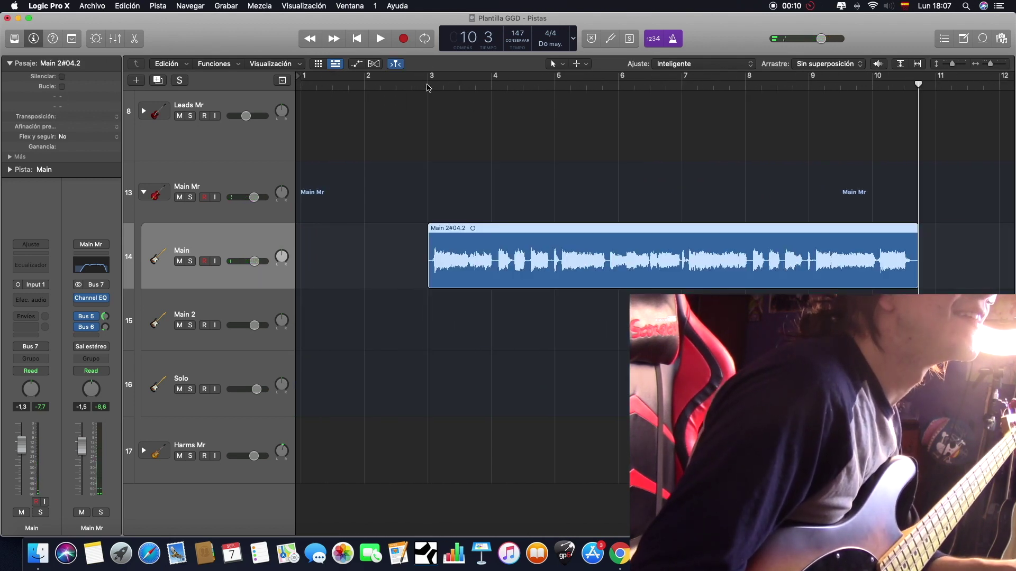
key(space)
drag(483, 246, 547, 246)
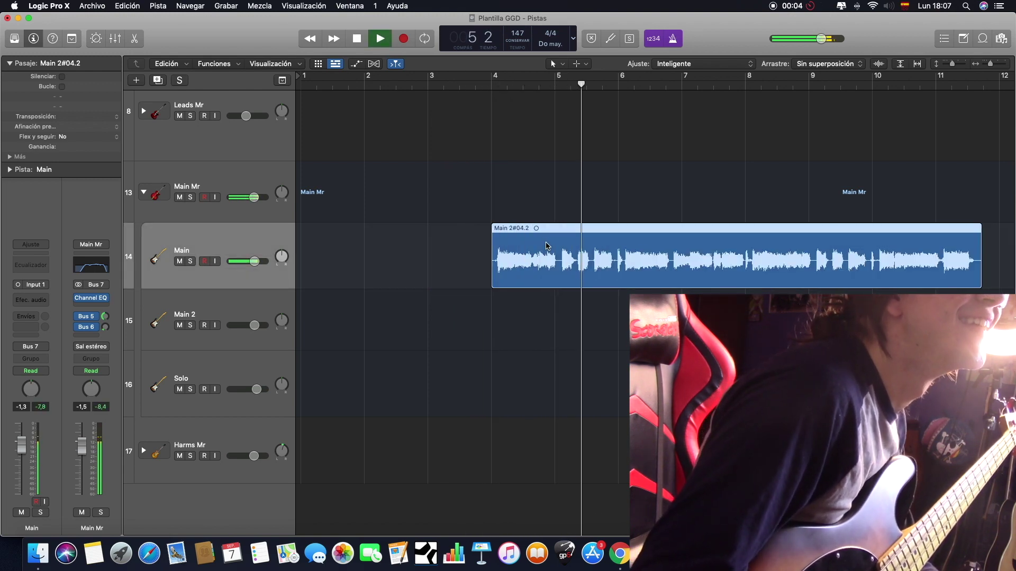
Listen to the pasted Main region together with the rhythm guitars, and return the playhead to bar 3
scroll(549, 245, up, 5)
scroll(548, 245, up, 5)
scroll(537, 243, down, 4)
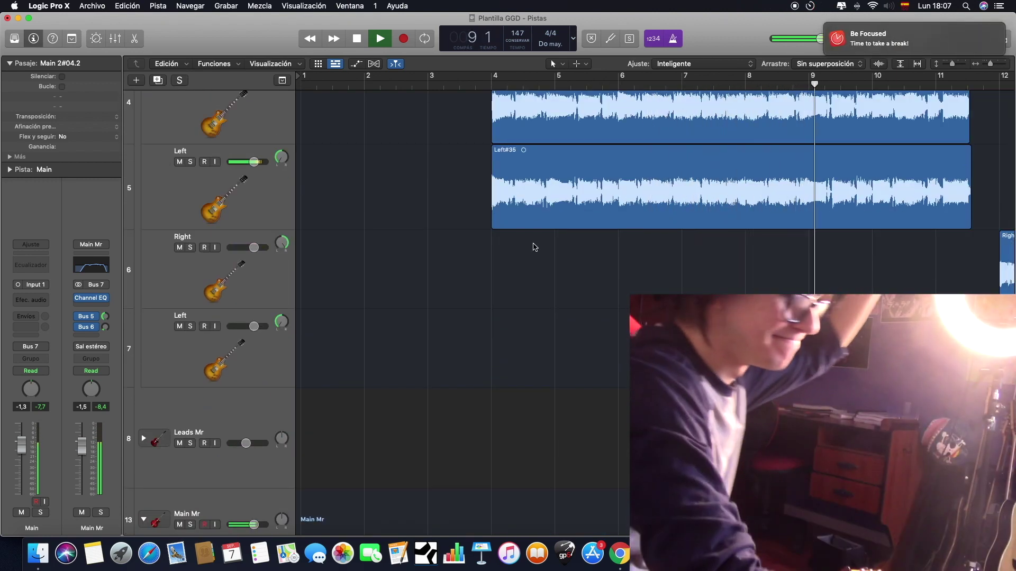
key(space)
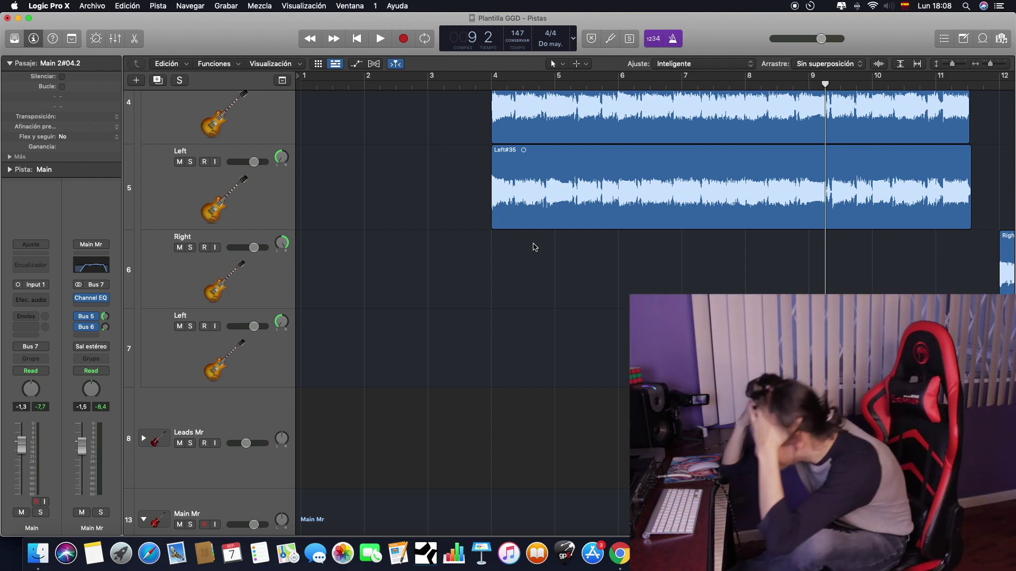
scroll(603, 227, right, 5)
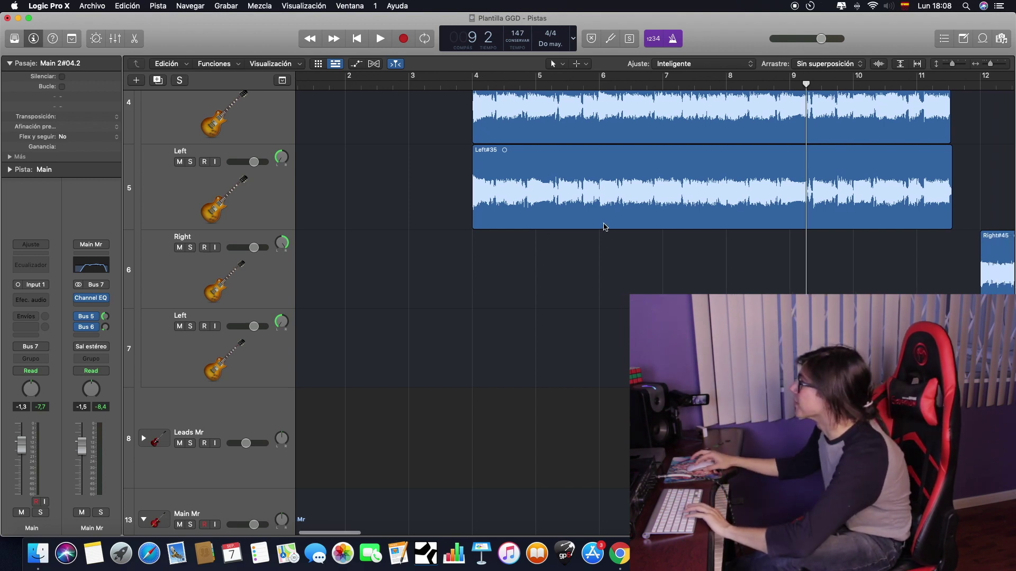
scroll(604, 227, up, 4)
scroll(604, 227, up, 4)
scroll(603, 227, left, 5)
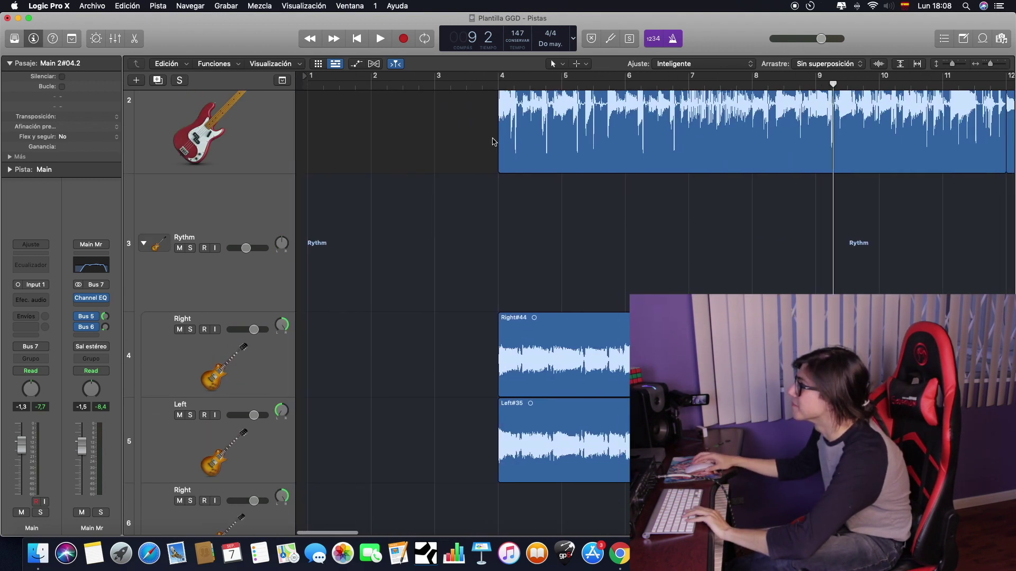
click(426, 82)
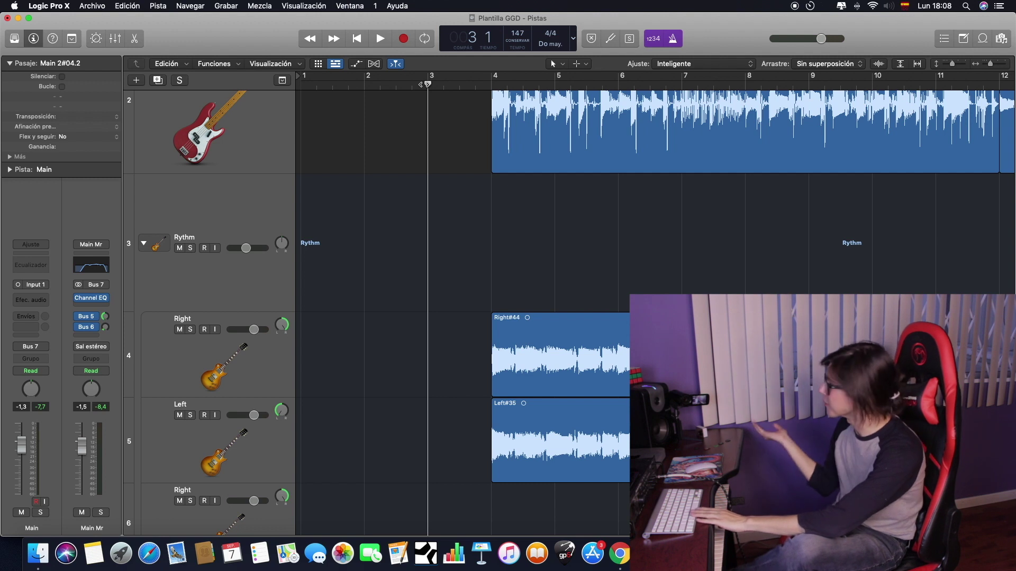